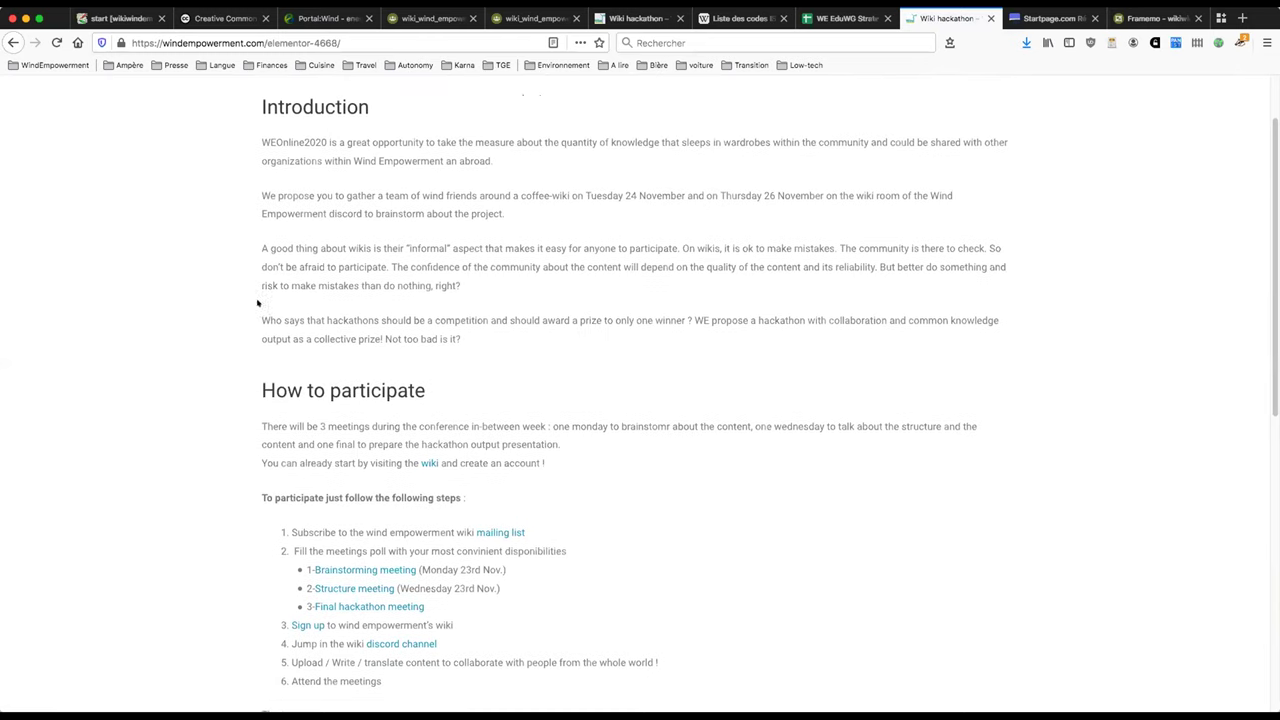
Review the WEOnline2020 Wiki Hackathon page, including its introduction and the steps for participating
{"action": "scroll", "coordinate": [258, 300], "scroll_direction": "up", "scroll_amount": 4}
{"action": "scroll", "coordinate": [258, 302], "scroll_direction": "down", "scroll_amount": 2}
{"action": "scroll", "coordinate": [259, 305], "scroll_direction": "up", "scroll_amount": 1}
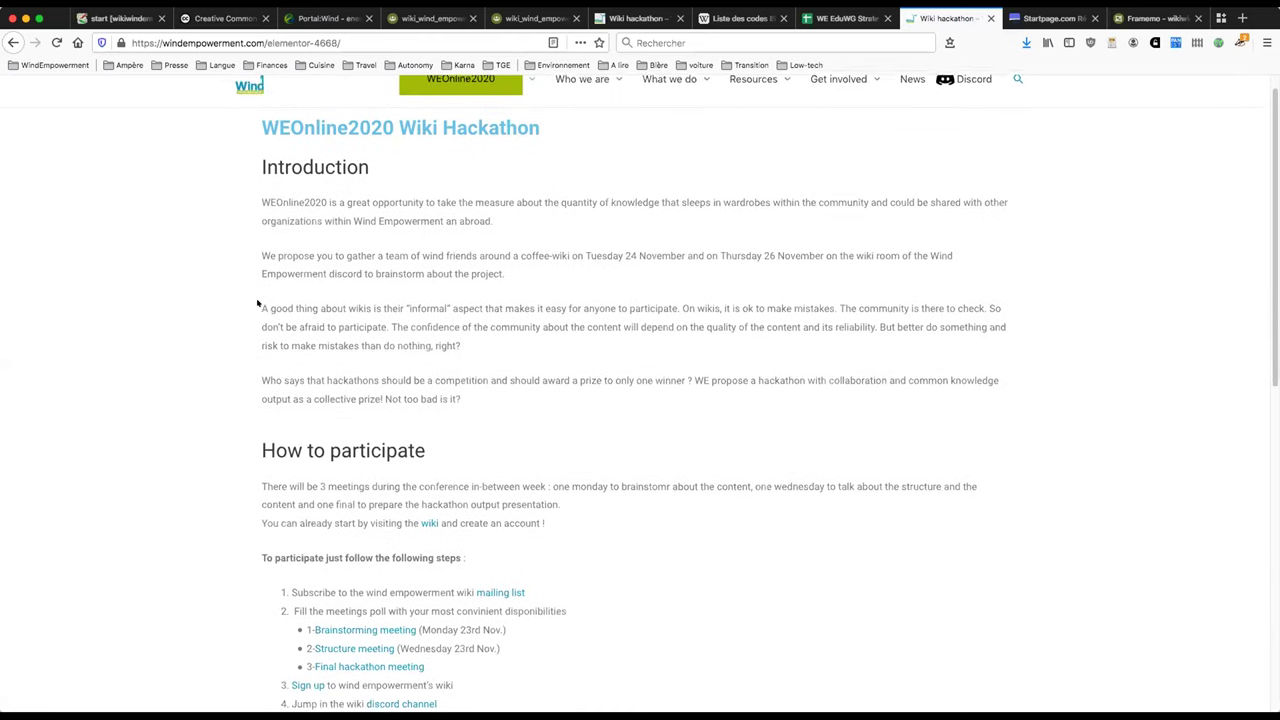
{"action": "scroll", "coordinate": [265, 220], "scroll_direction": "down", "scroll_amount": 2}
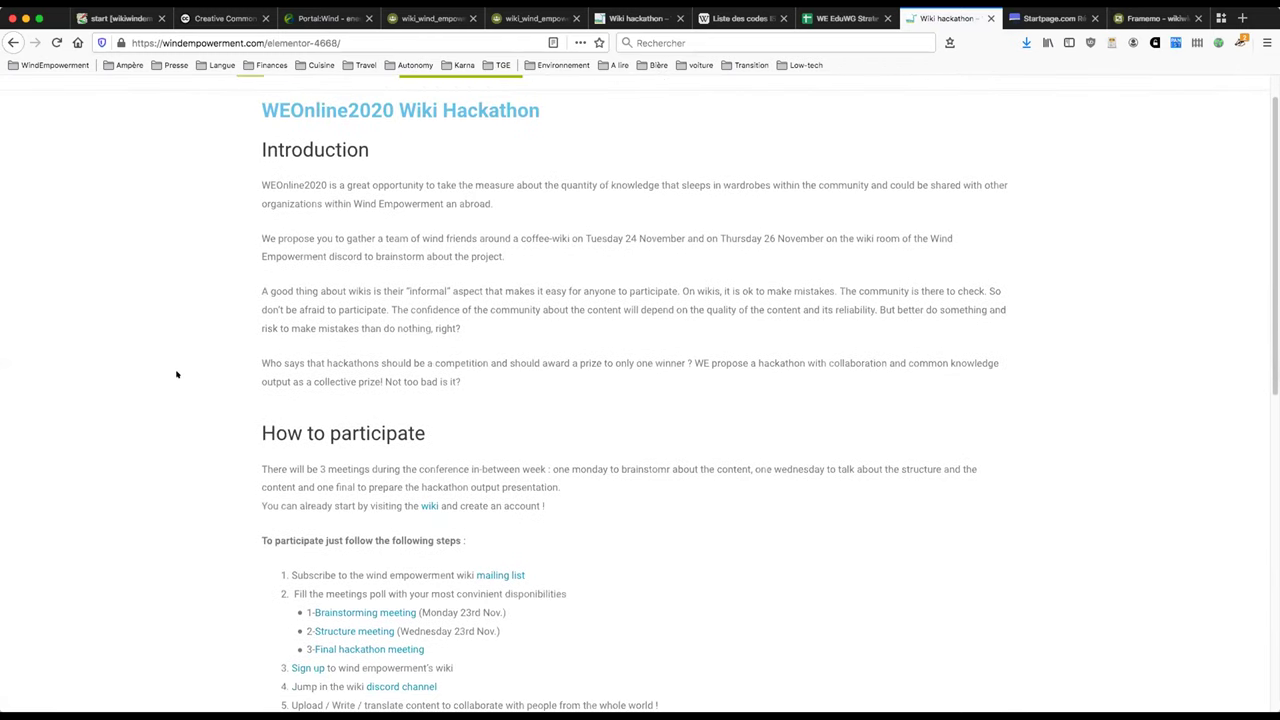
{"action": "scroll", "coordinate": [176, 374], "scroll_direction": "down", "scroll_amount": 5}
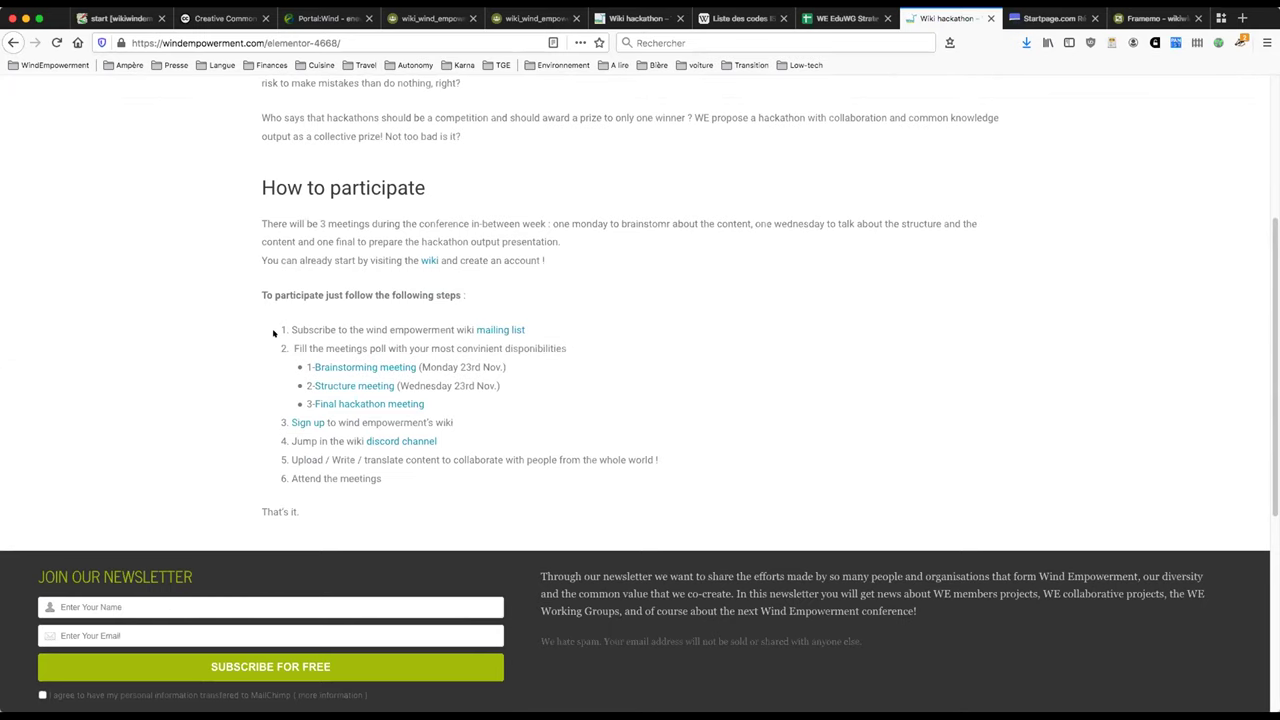
{"action": "scroll", "coordinate": [300, 330], "scroll_direction": "down", "scroll_amount": 1}
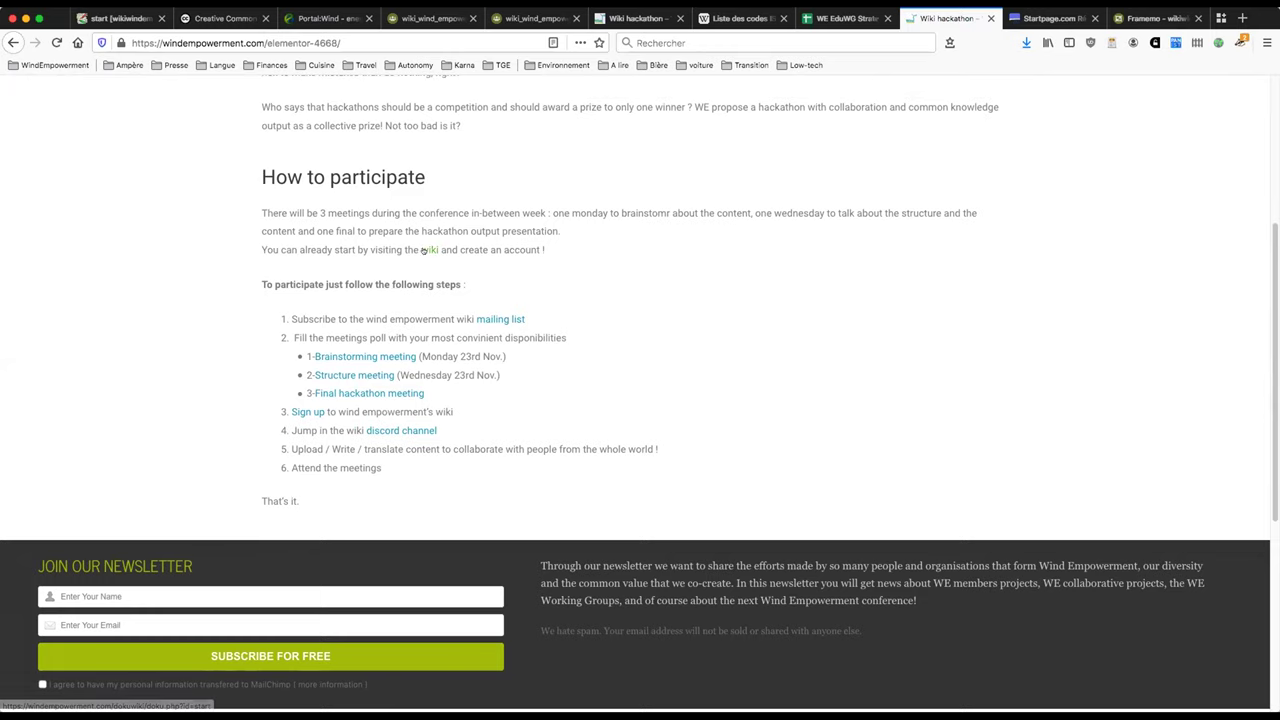
{"action": "scroll", "coordinate": [758, 261], "scroll_direction": "up", "scroll_amount": 6}
{"action": "mouse_move", "coordinate": [755, 104]}
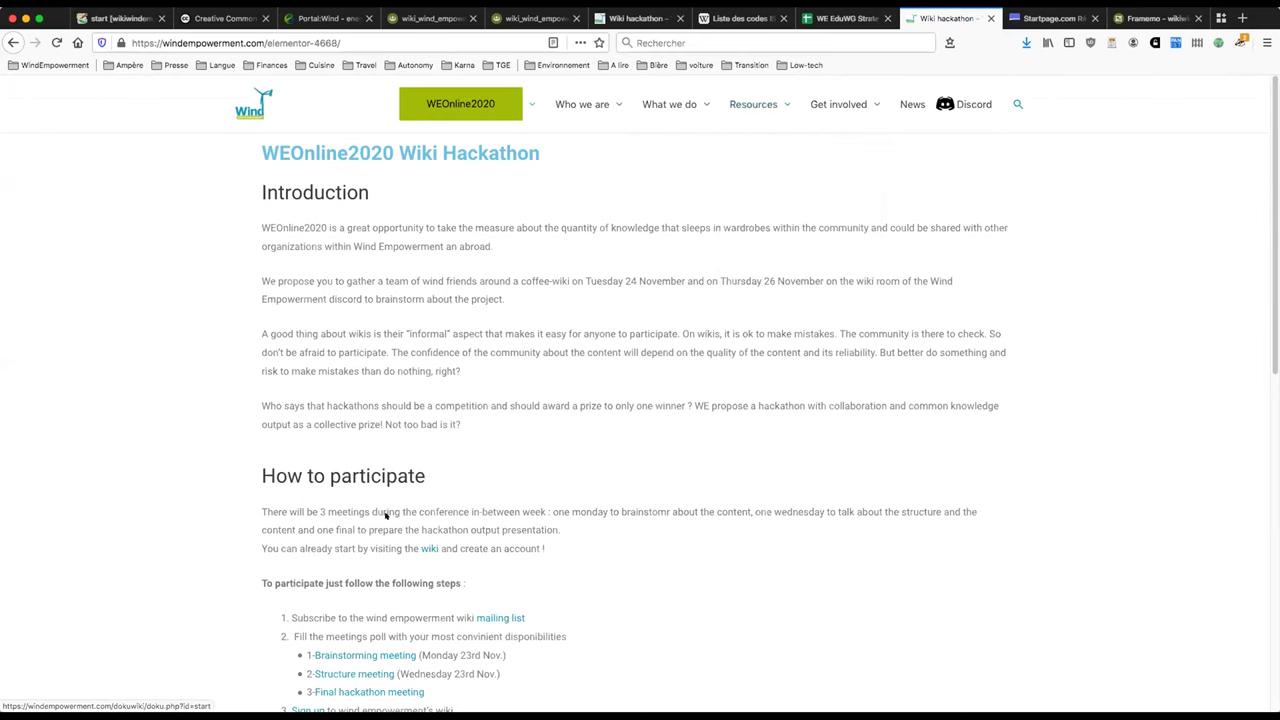
{"action": "scroll", "coordinate": [405, 330], "scroll_direction": "down", "scroll_amount": 4}
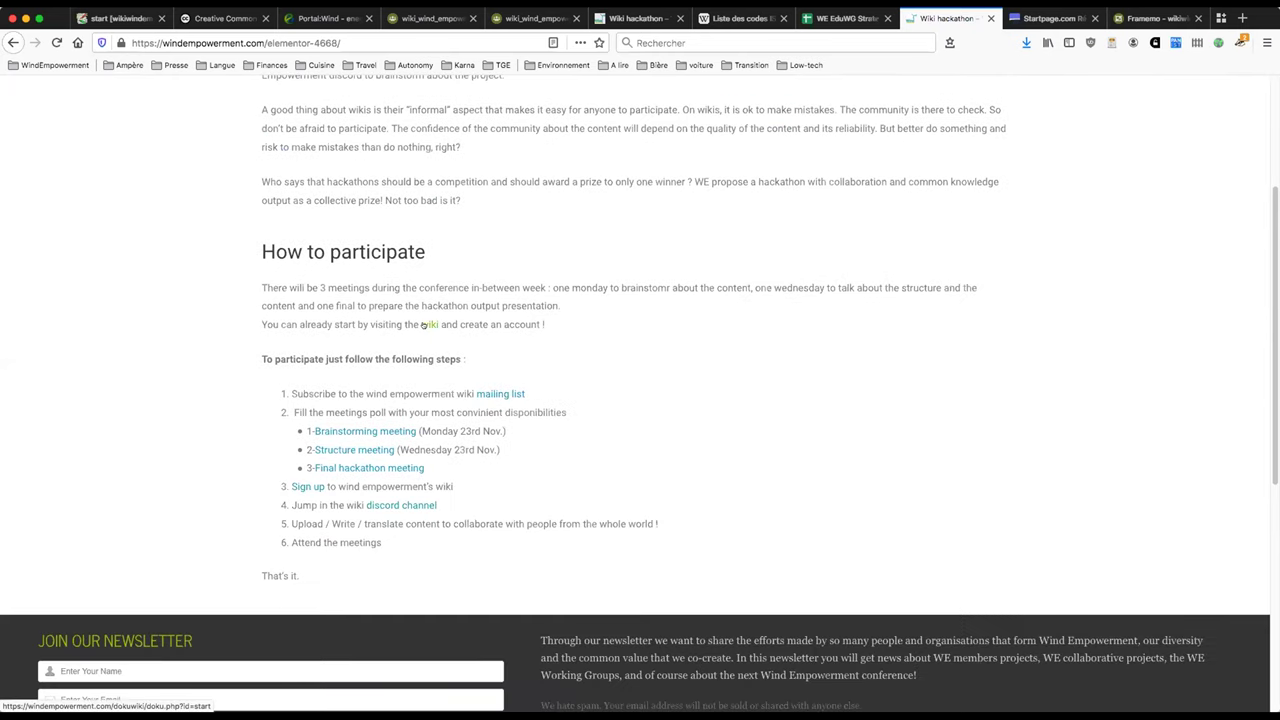
Open the Wind Empowerment wiki from the hackathon page and look over its start page
{"action": "left_click", "coordinate": [428, 324]}
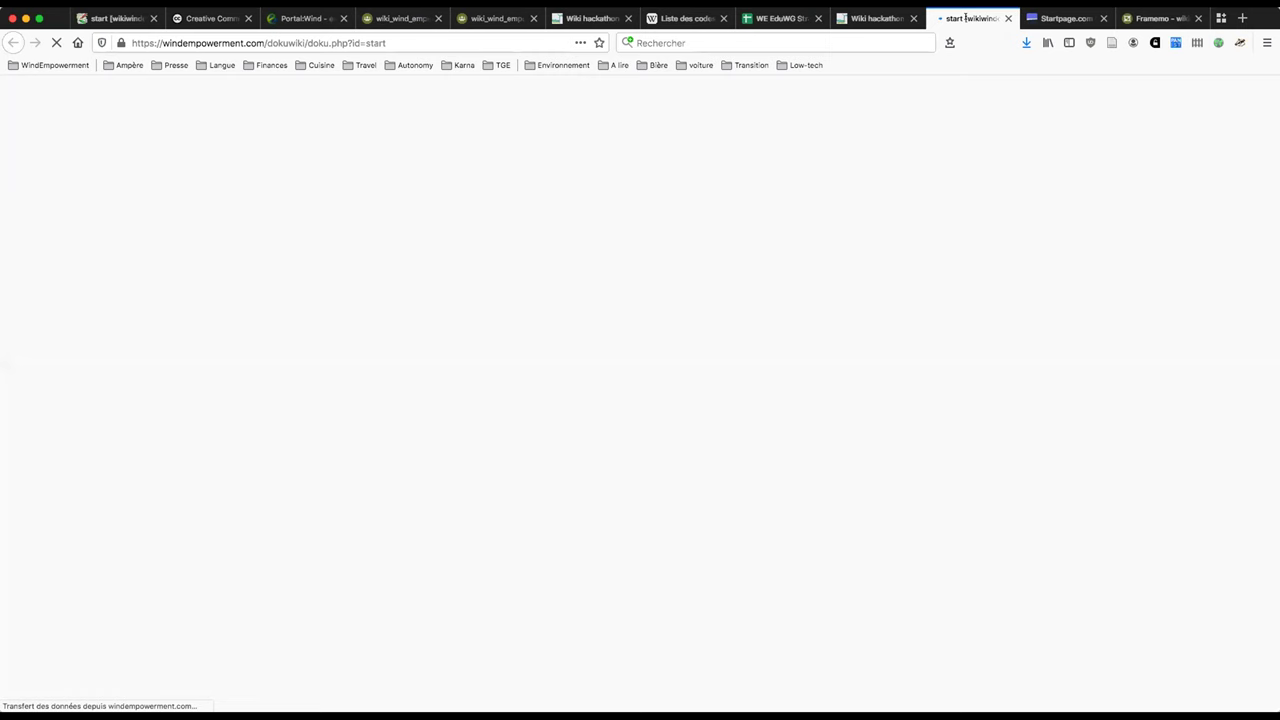
{"action": "scroll", "coordinate": [571, 205], "scroll_direction": "down", "scroll_amount": 2}
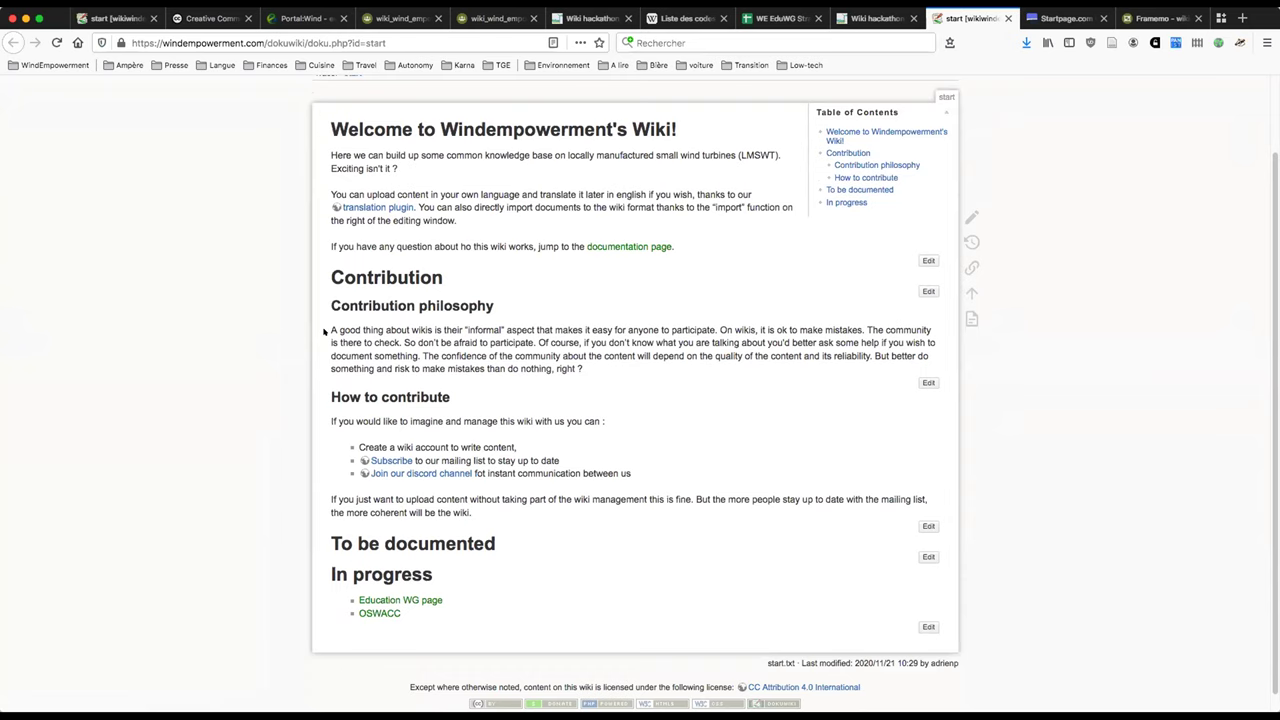
{"action": "scroll", "coordinate": [642, 299], "scroll_direction": "up", "scroll_amount": 2}
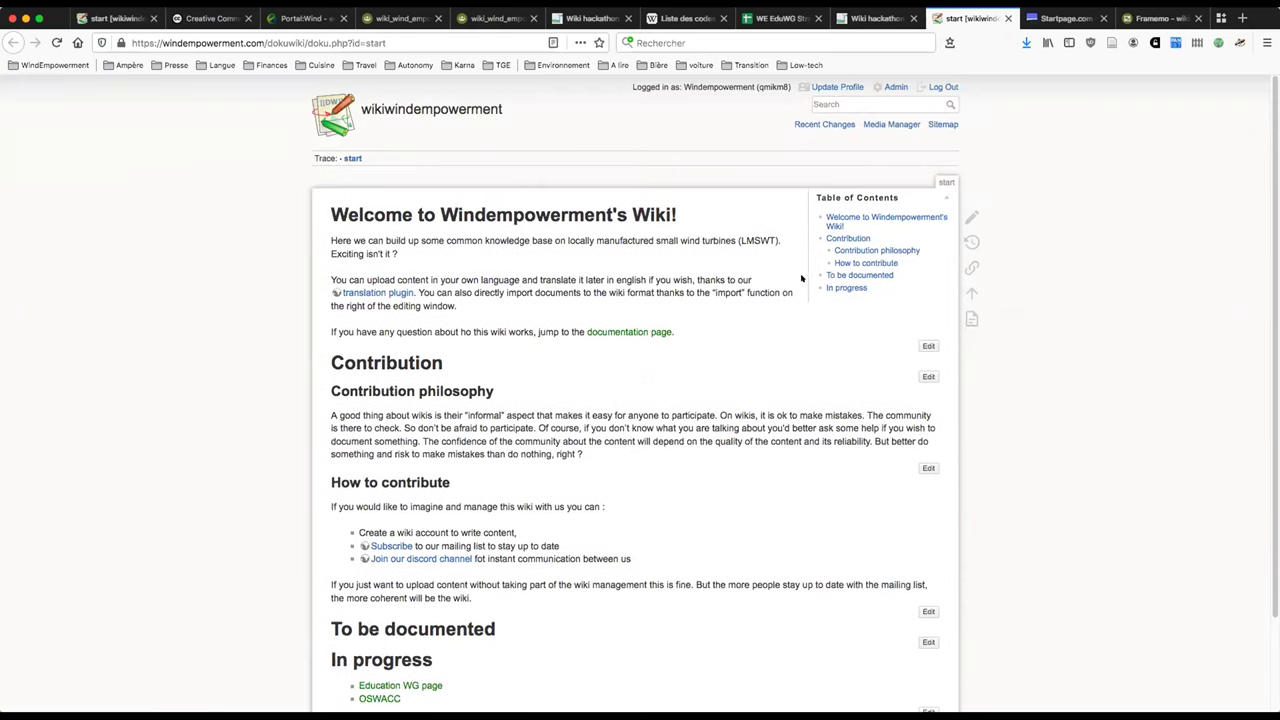
Log out of the shared wiki account and log back in with the saved personal credentials
{"action": "left_click", "coordinate": [935, 87]}
{"action": "left_click", "coordinate": [677, 282]}
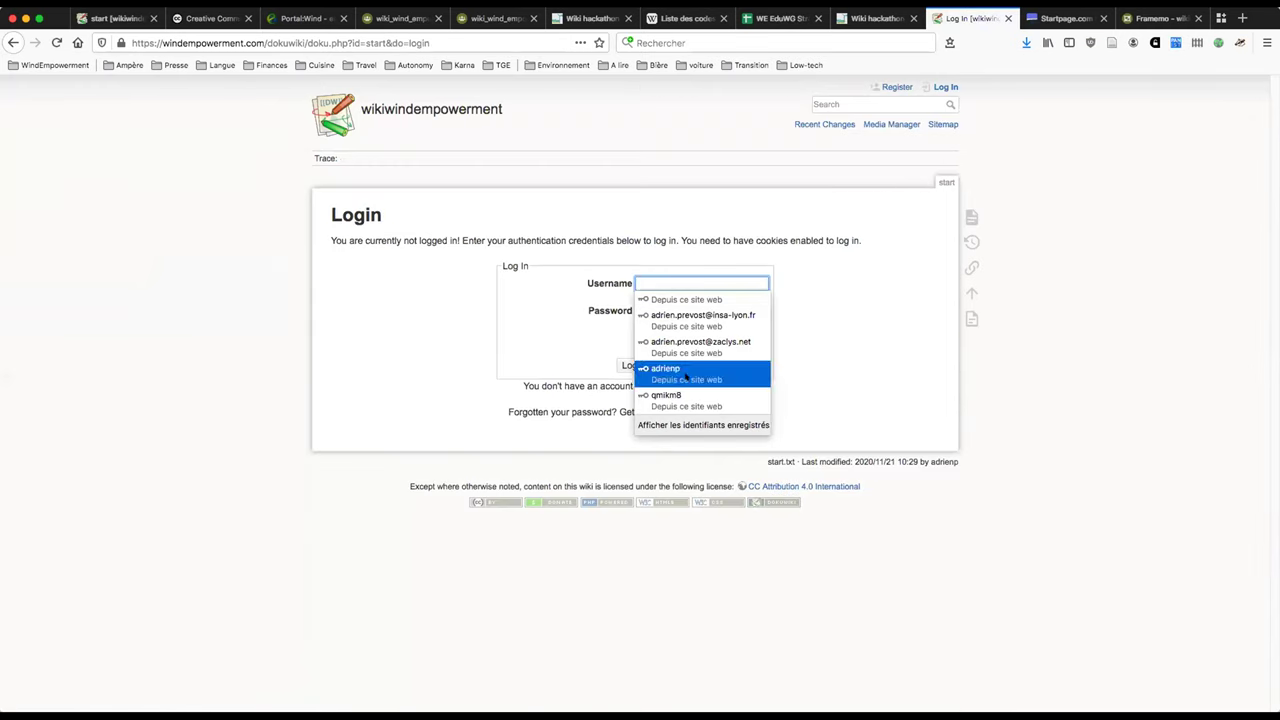
{"action": "left_click", "coordinate": [645, 368]}
{"action": "left_click", "coordinate": [635, 364]}
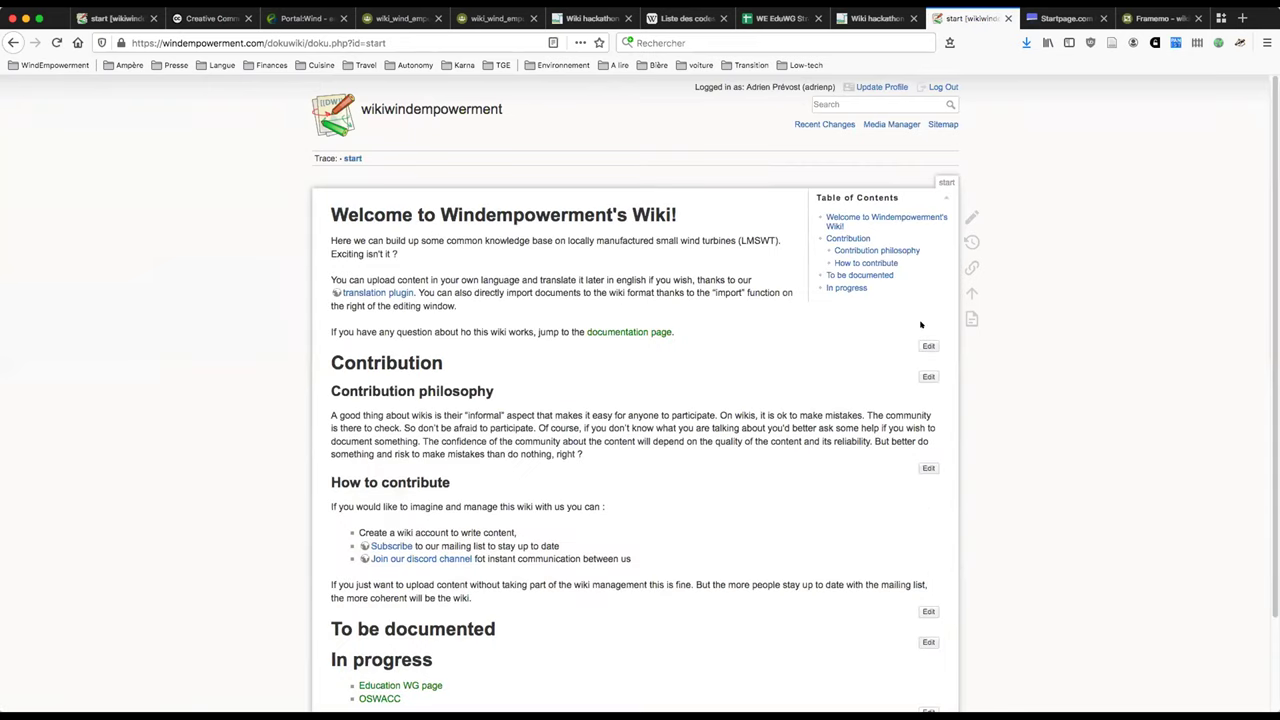
Search the wiki for "wind kits"
{"action": "scroll", "coordinate": [815, 345], "scroll_direction": "down", "scroll_amount": 1}
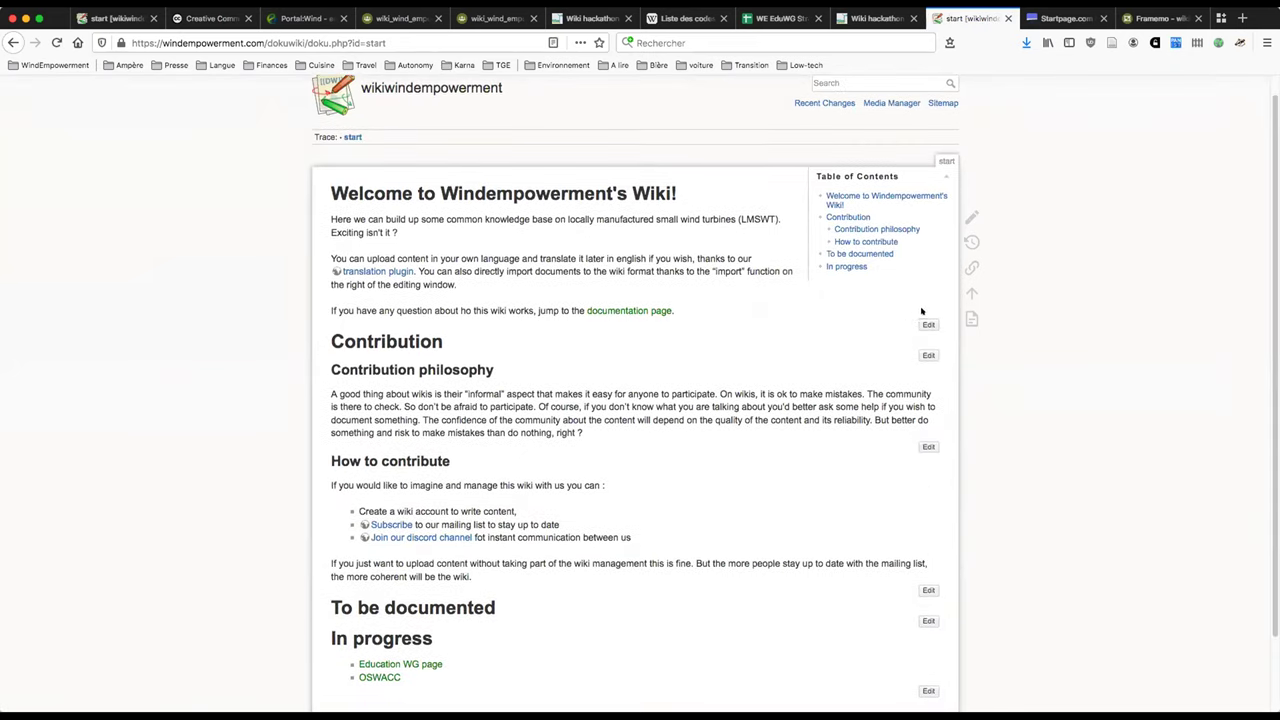
{"action": "scroll", "coordinate": [837, 142], "scroll_direction": "up", "scroll_amount": 1}
{"action": "left_click", "coordinate": [837, 100]}
{"action": "left_click", "coordinate": [837, 101]}
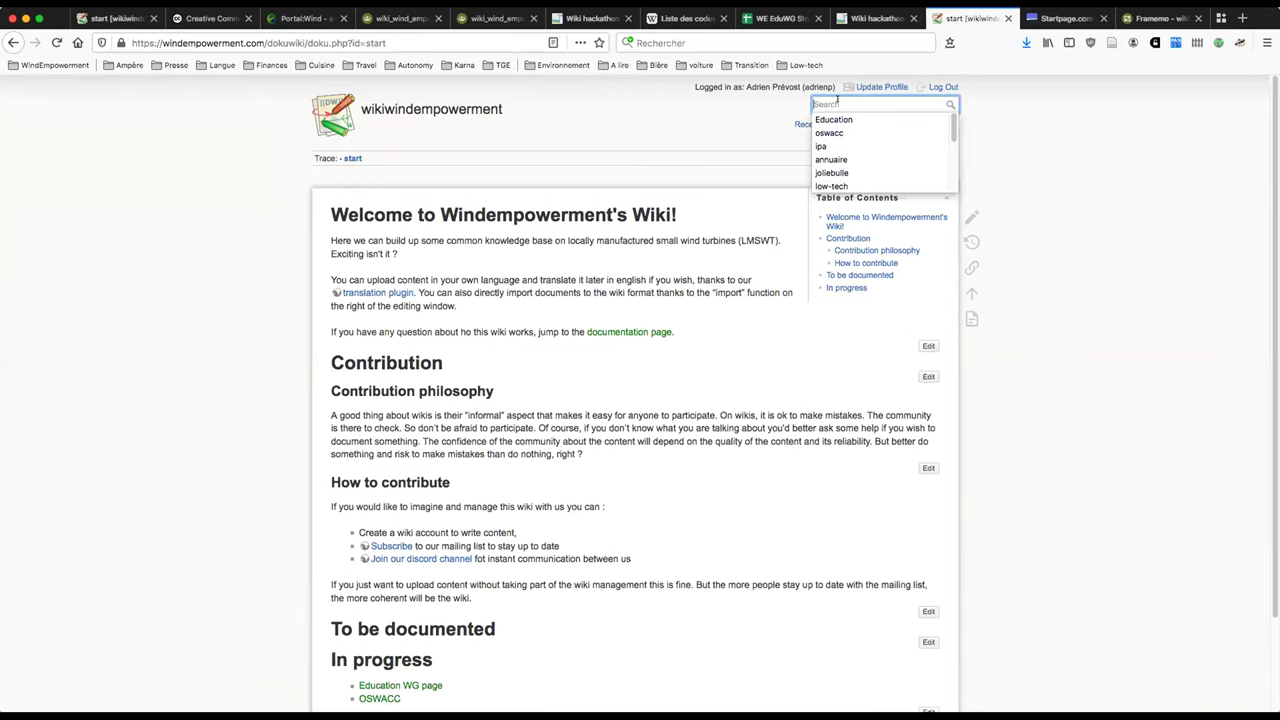
{"action": "key", "text": "Escape"}
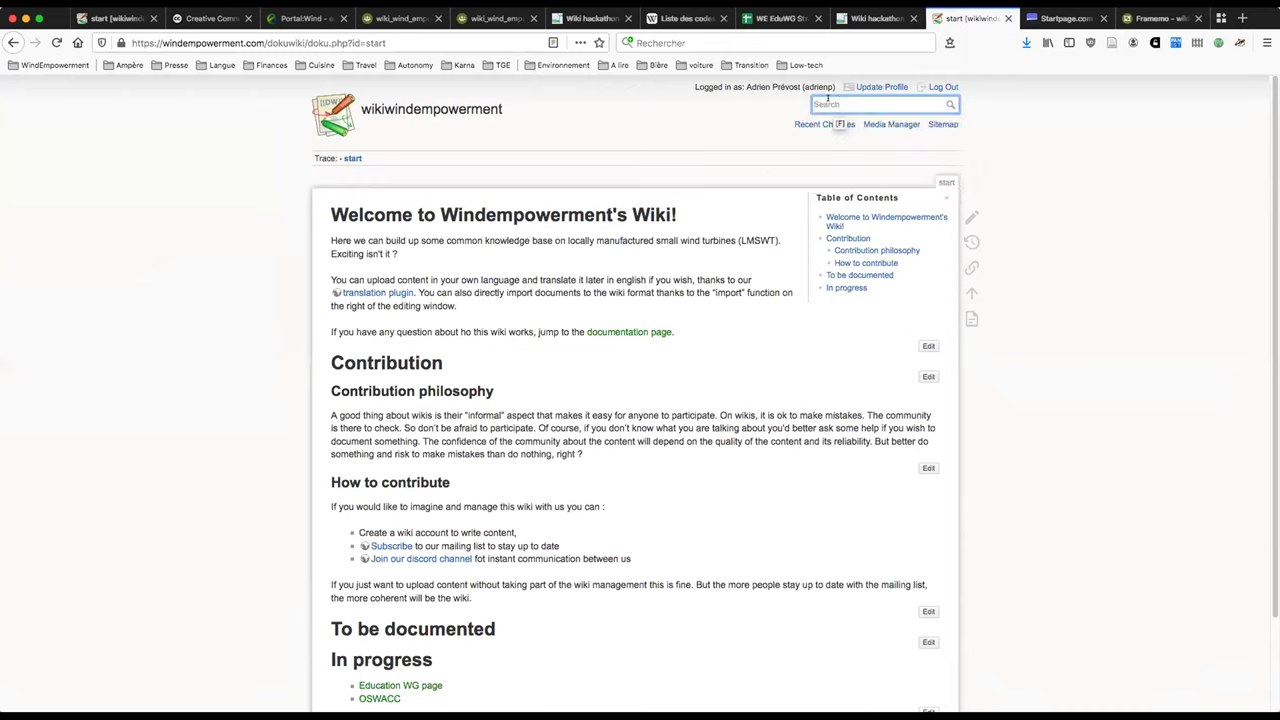
{"action": "type", "text": "wind kits"}
{"action": "key", "text": "Return"}
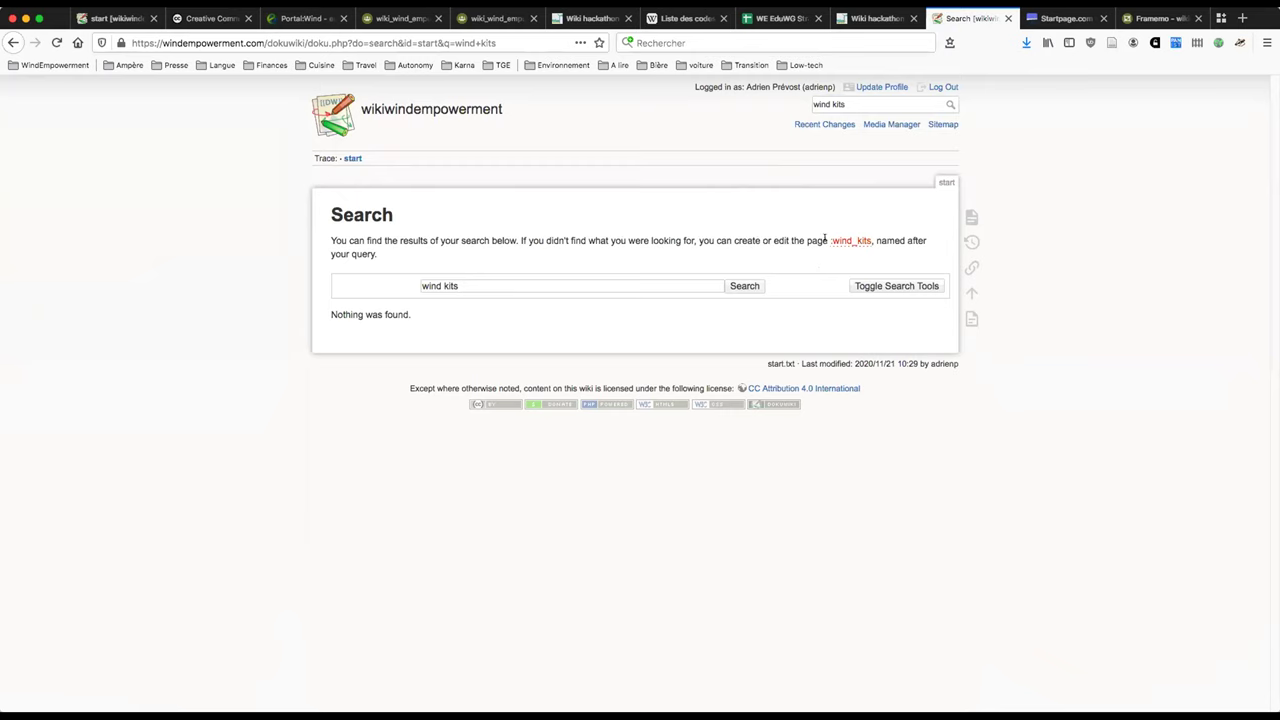
Create the missing wind_kits page with the headline "Wind kits" and the text "you can edit this âge if you have any material to put on;"
{"action": "left_click", "coordinate": [840, 241]}
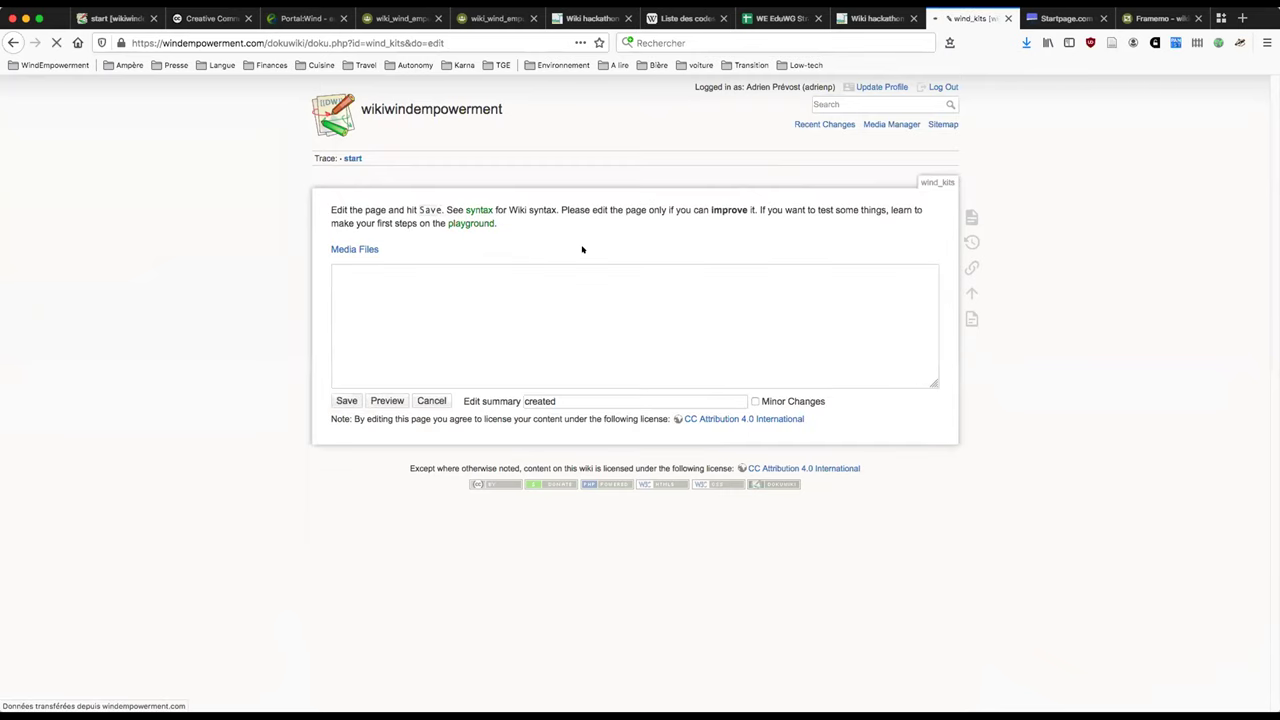
{"action": "left_click", "coordinate": [428, 250]}
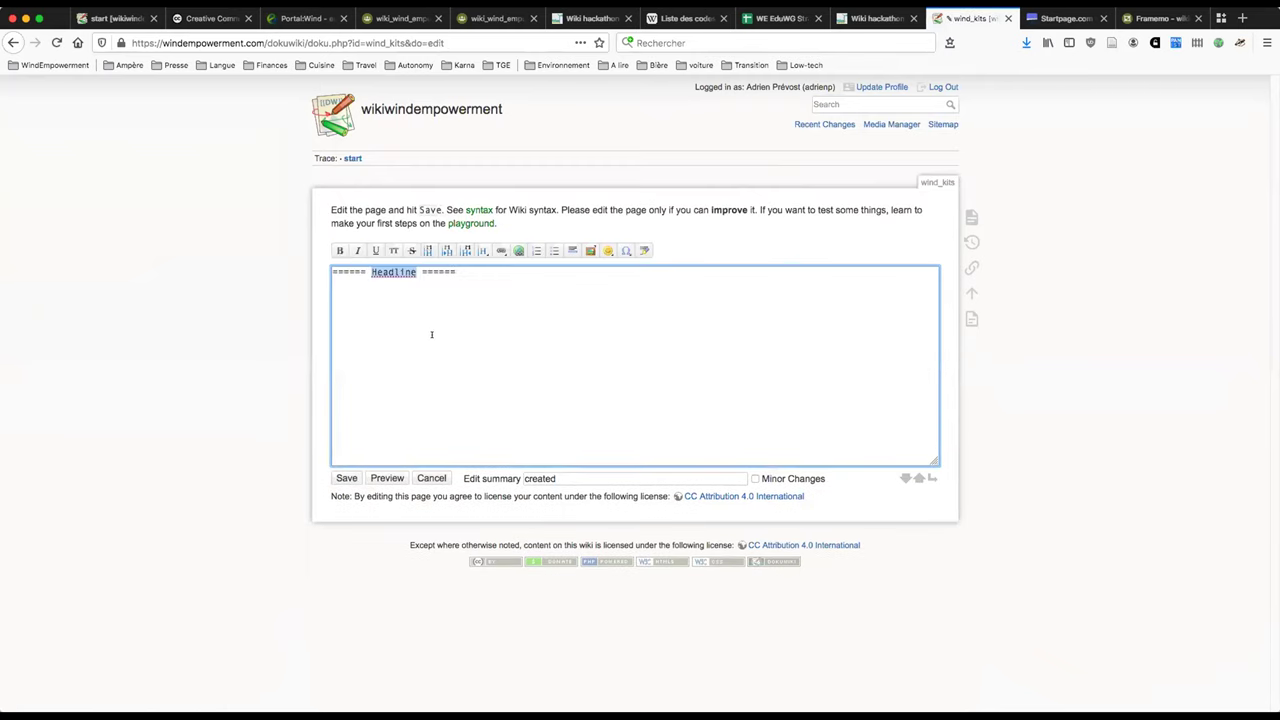
{"action": "type", "text": "Wind kits ======  you can ed"}
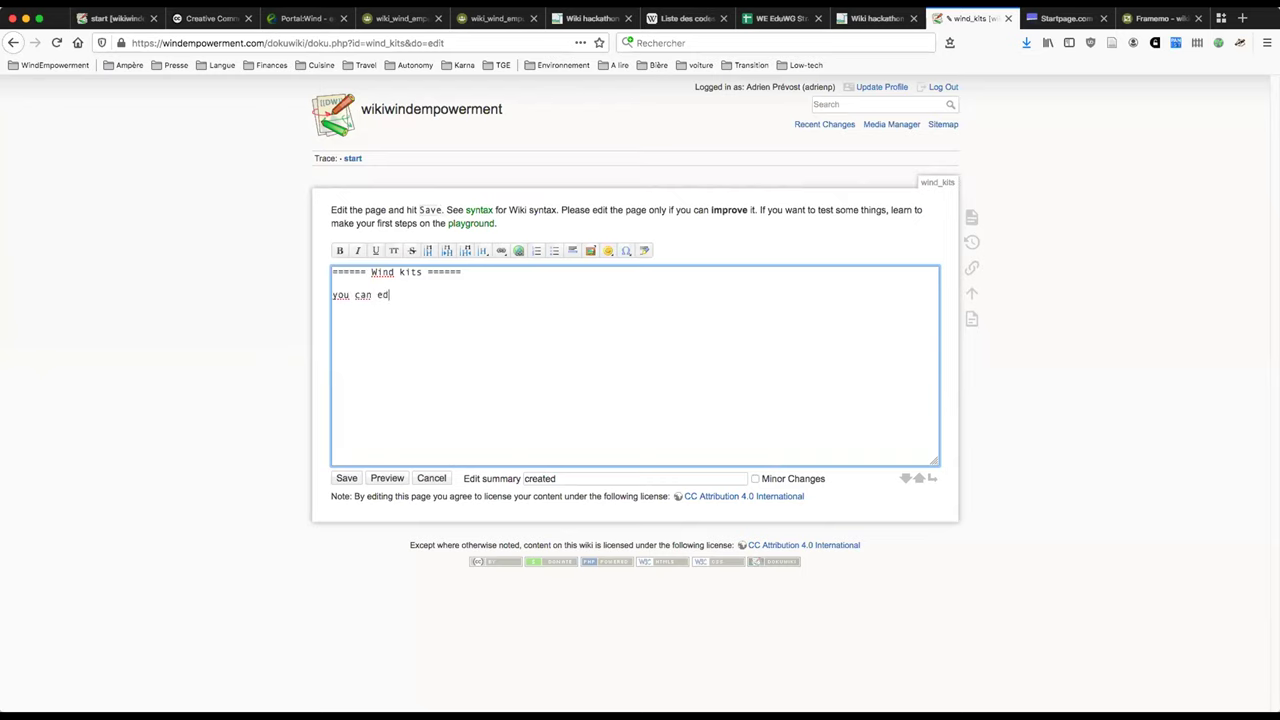
{"action": "type", "text": "it this âge if you have any material "}
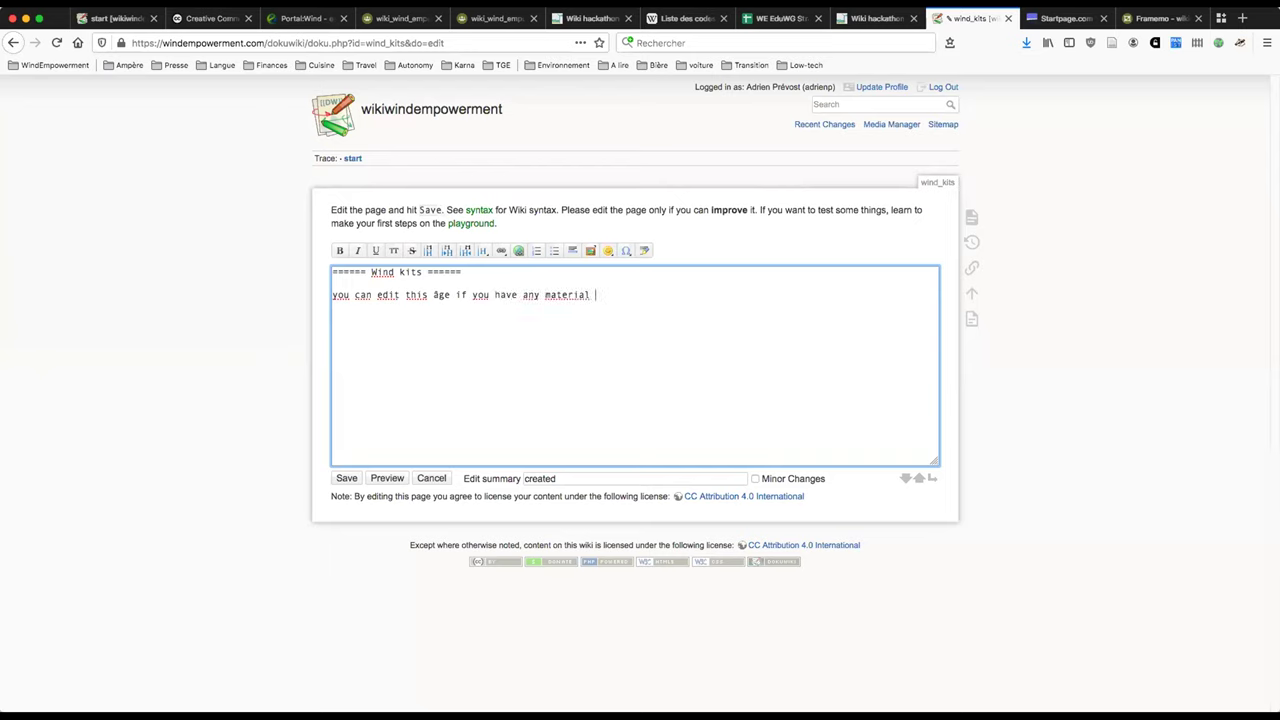
{"action": "type", "text": "to put on;"}
Preview and save the wind_kits page, and return to the wiki's start page
{"action": "left_click", "coordinate": [387, 478]}
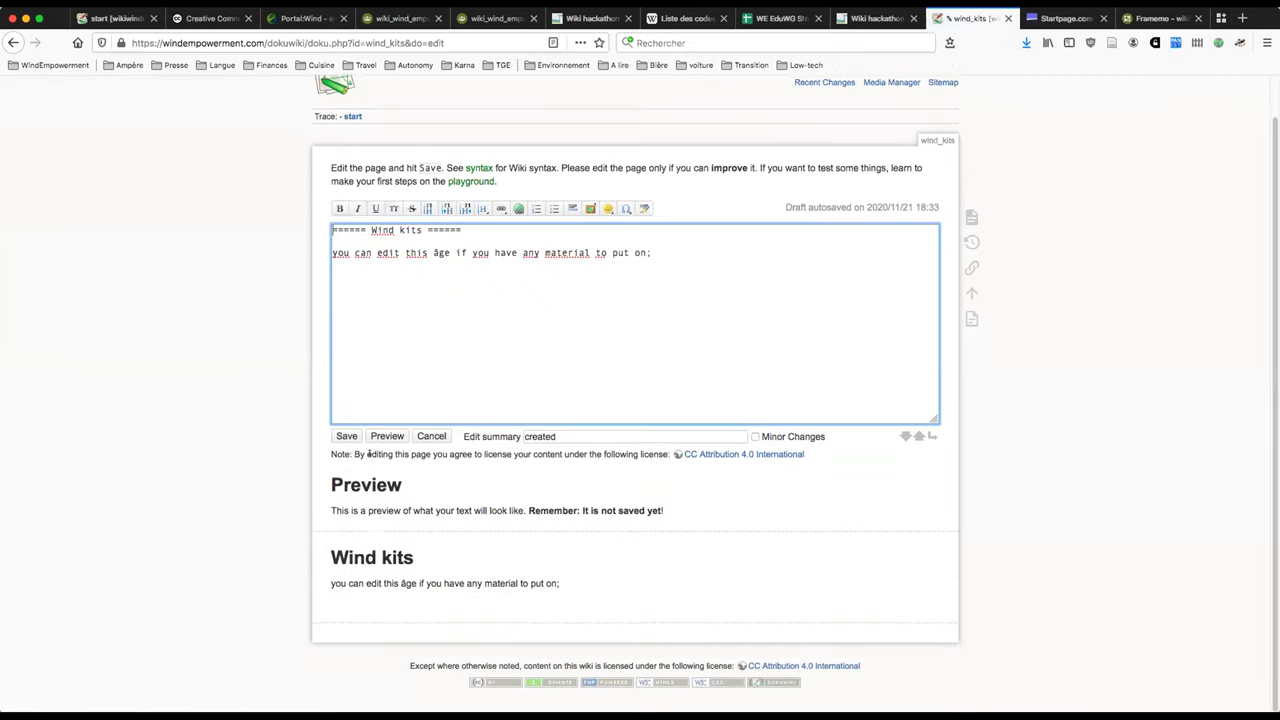
{"action": "left_click", "coordinate": [346, 436]}
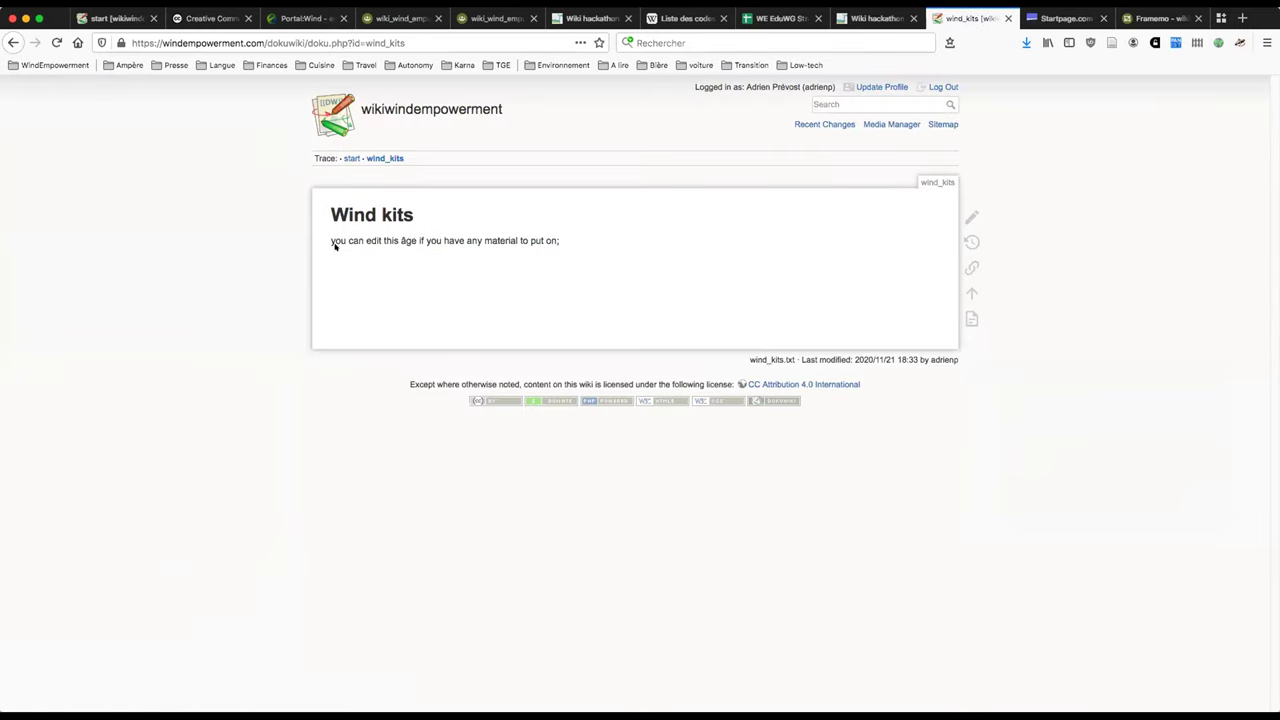
{"action": "left_click", "coordinate": [351, 158]}
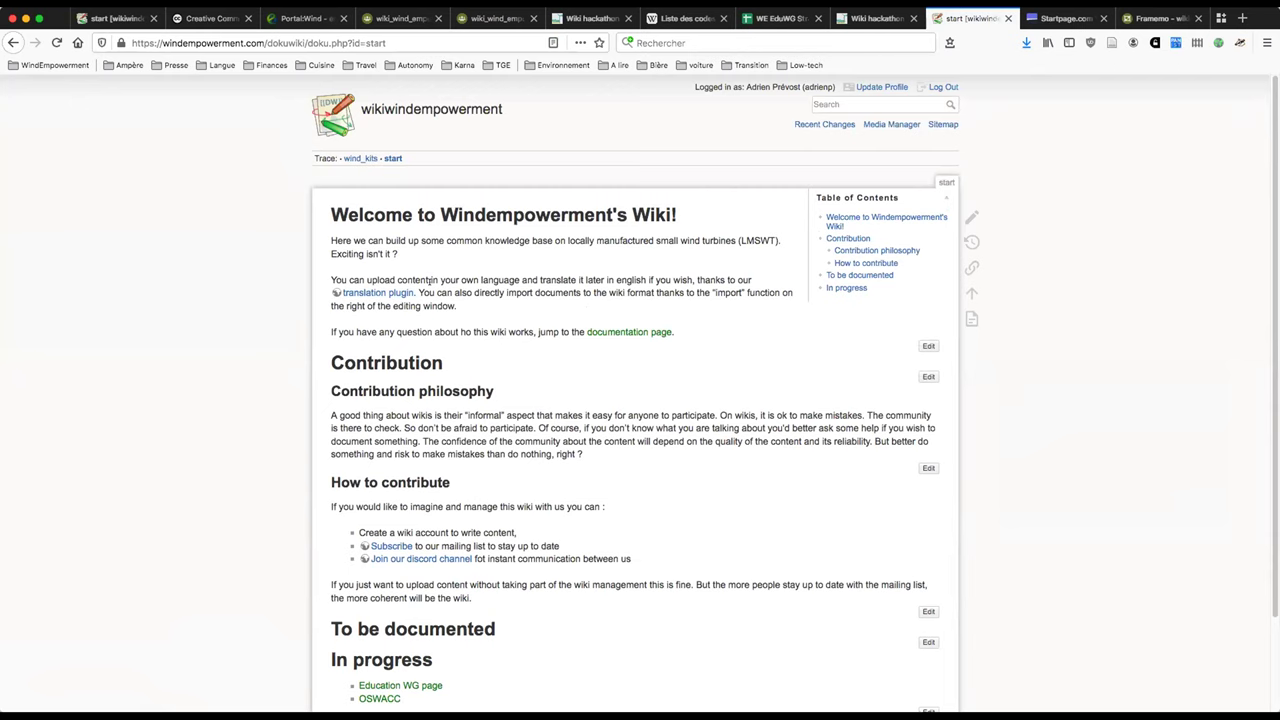
{"action": "scroll", "coordinate": [440, 300], "scroll_direction": "down", "scroll_amount": 2}
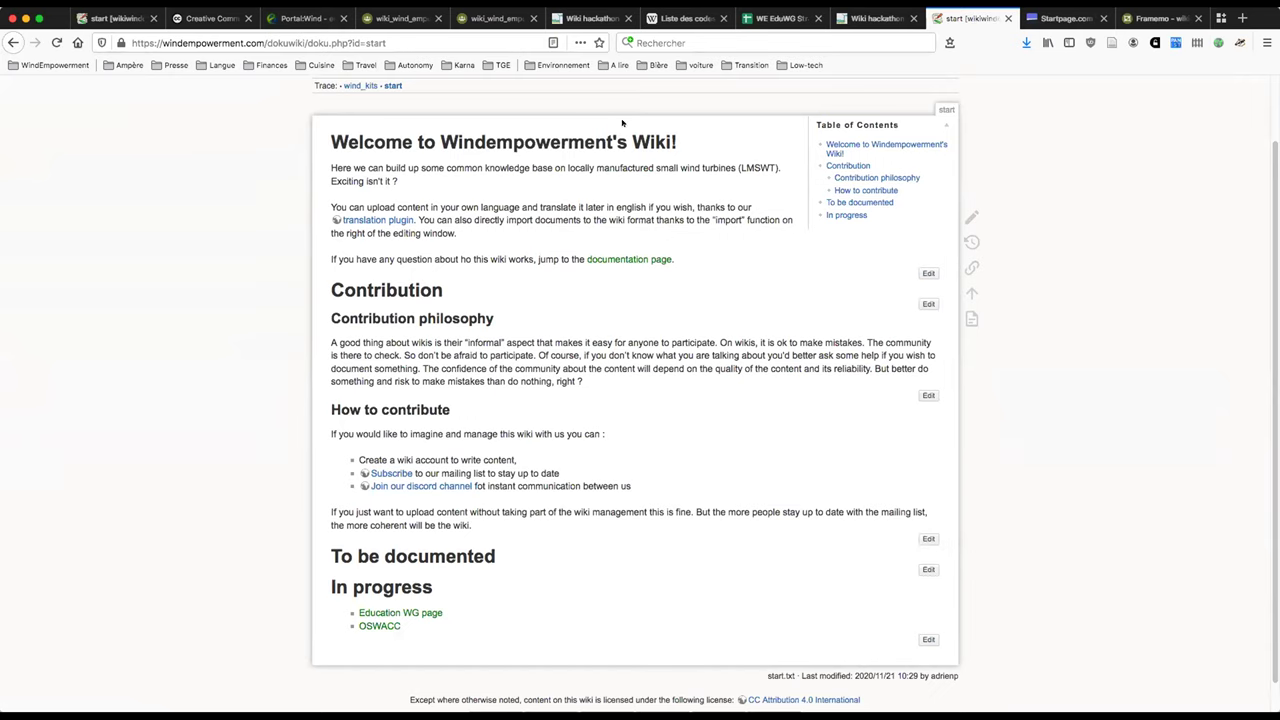
Open the Brainstorming meeting poll from the hackathon page and mark 15:00, 16:00 and 17:00 on 23 November as maybe
{"action": "left_click", "coordinate": [872, 18]}
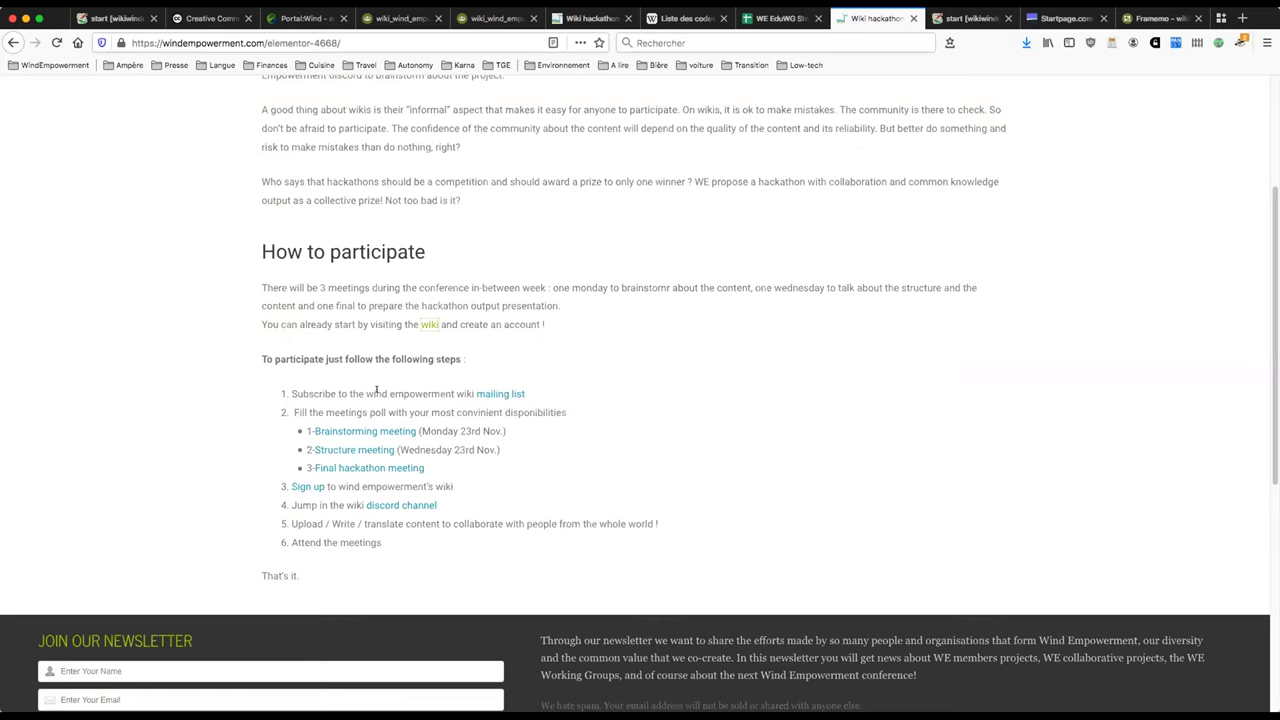
{"action": "left_click", "coordinate": [373, 428]}
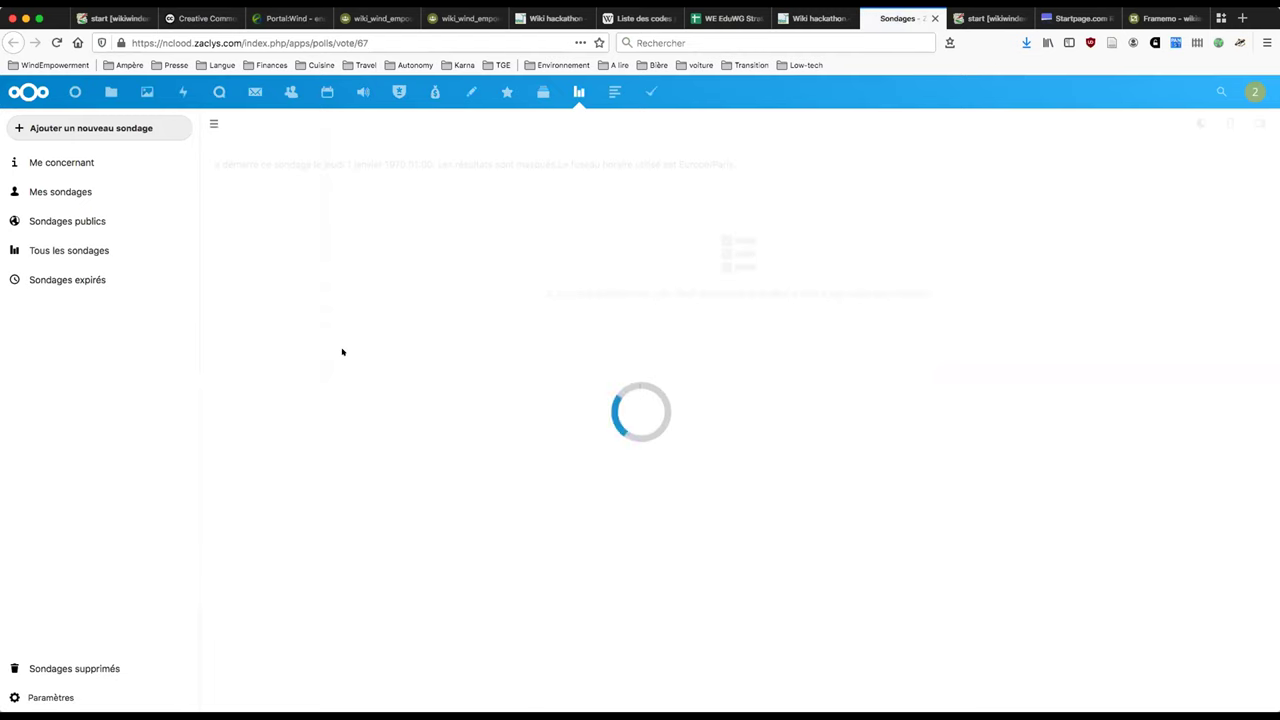
{"action": "left_click", "coordinate": [455, 415]}
{"action": "left_click", "coordinate": [563, 413]}
{"action": "left_click", "coordinate": [356, 413]}
{"action": "left_click", "coordinate": [459, 413]}
{"action": "left_click", "coordinate": [563, 413]}
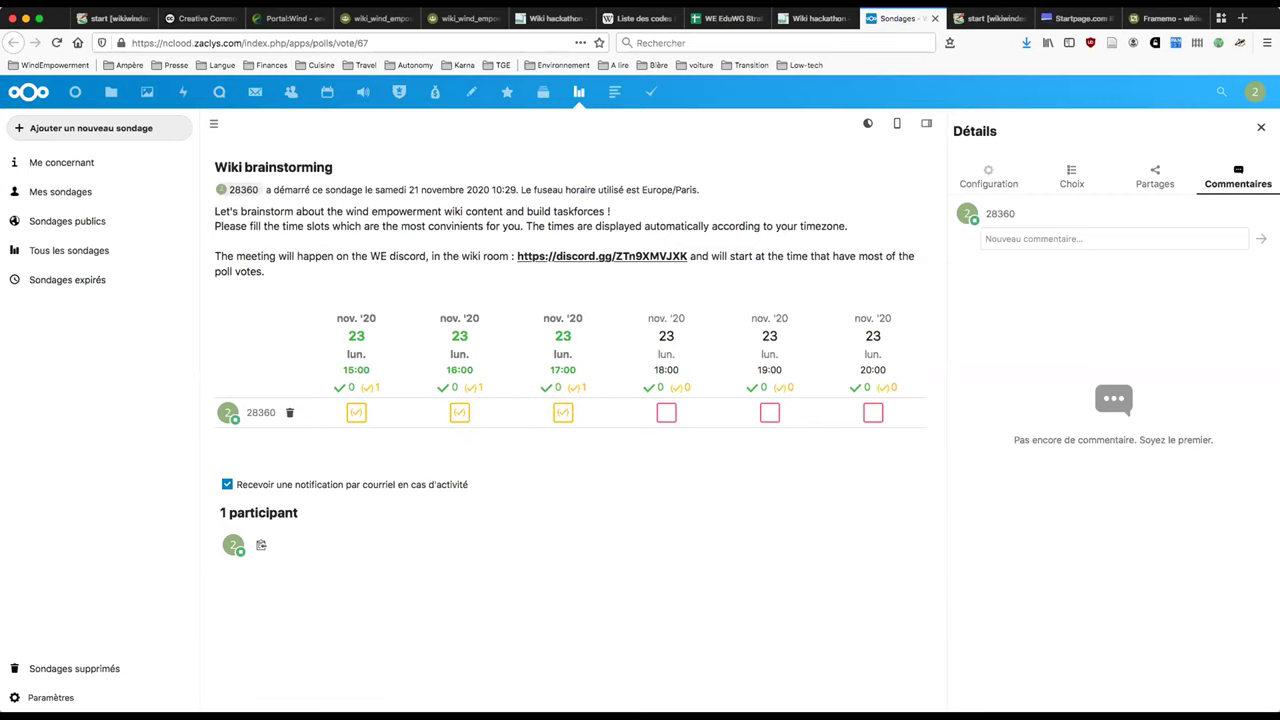
Open the Structure meeting poll from the hackathon page, and return to the list of participation steps
{"action": "left_click", "coordinate": [815, 18]}
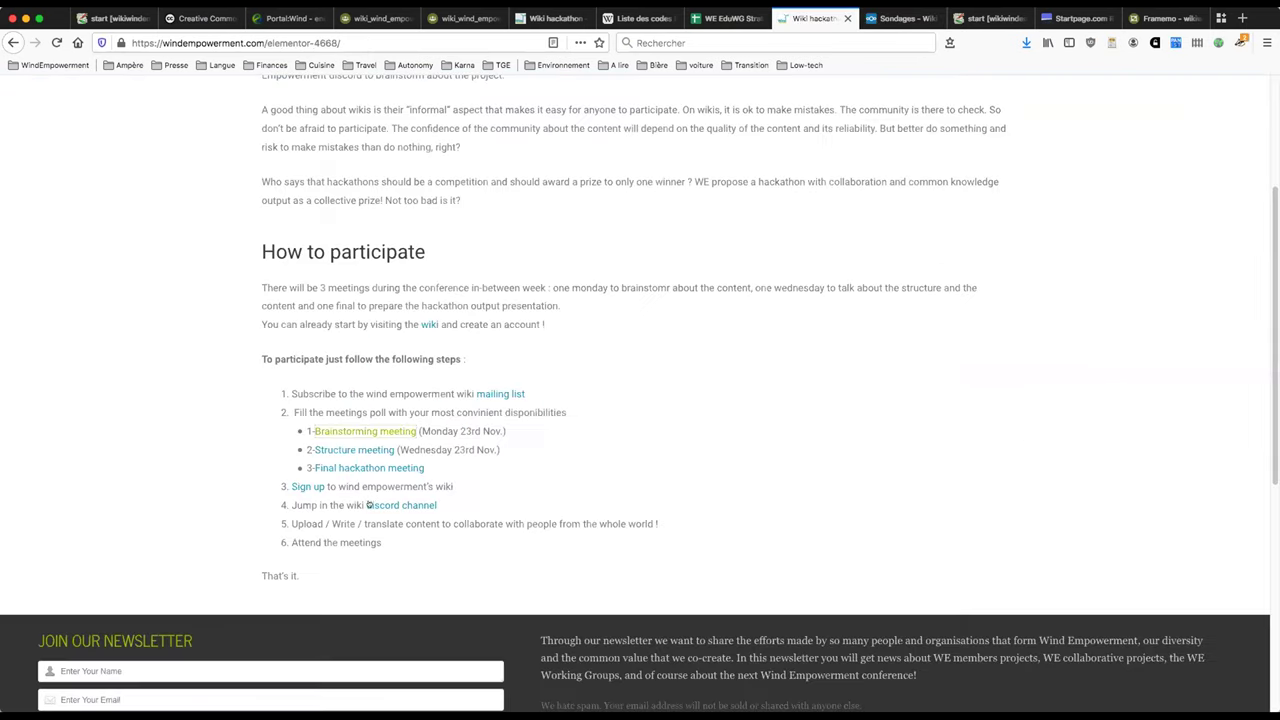
{"action": "left_click", "coordinate": [340, 449]}
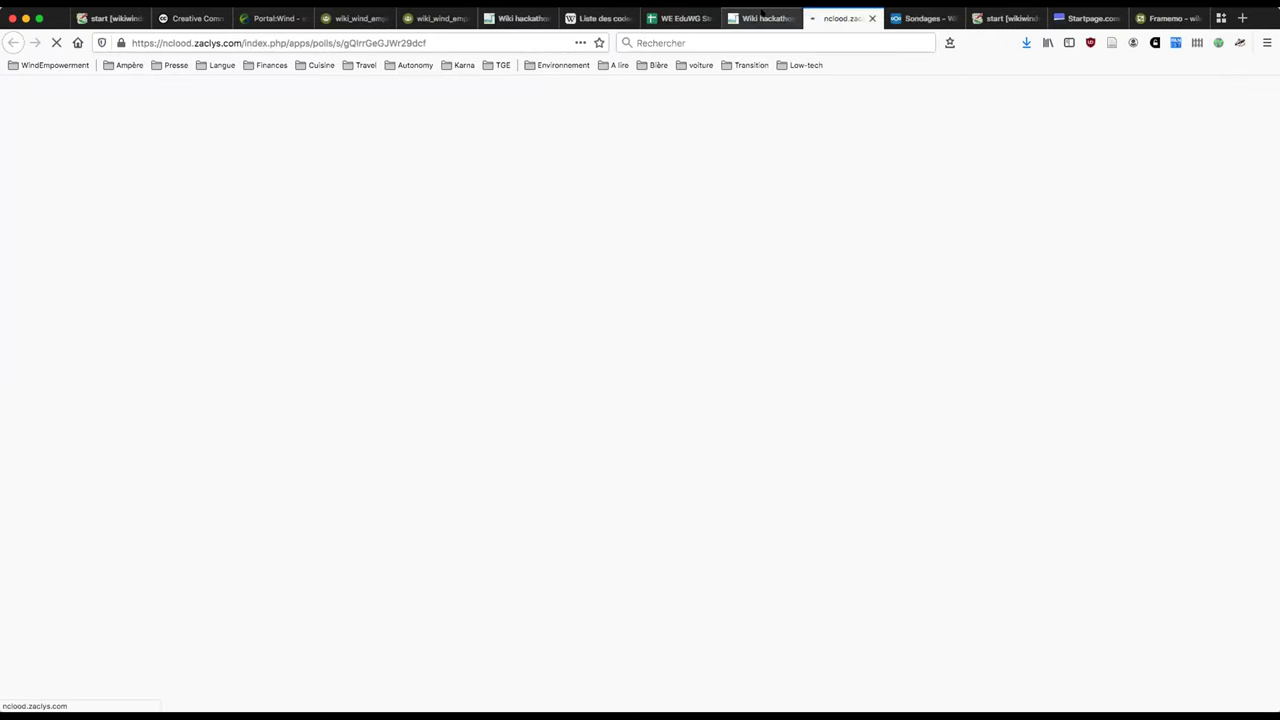
{"action": "key", "text": "ctrl+shift+Tab"}
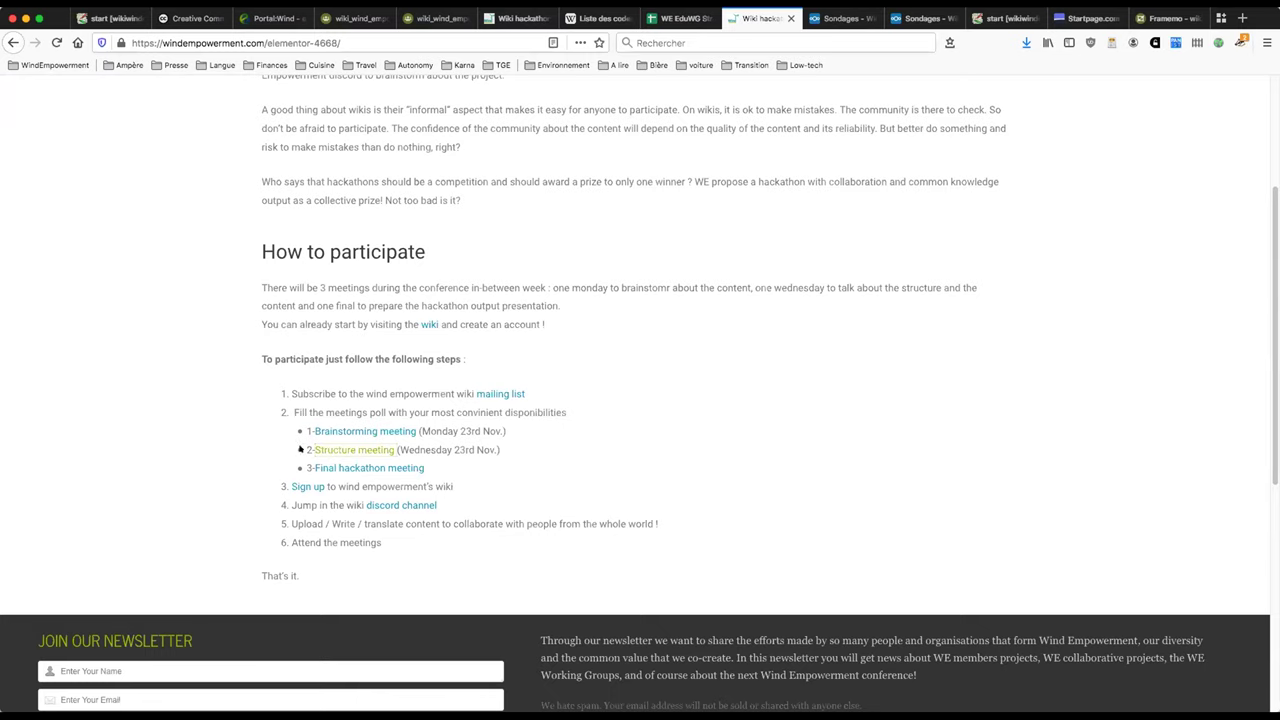
{"action": "scroll", "coordinate": [343, 313], "scroll_direction": "up", "scroll_amount": 3}
{"action": "scroll", "coordinate": [365, 405], "scroll_direction": "down", "scroll_amount": 6}
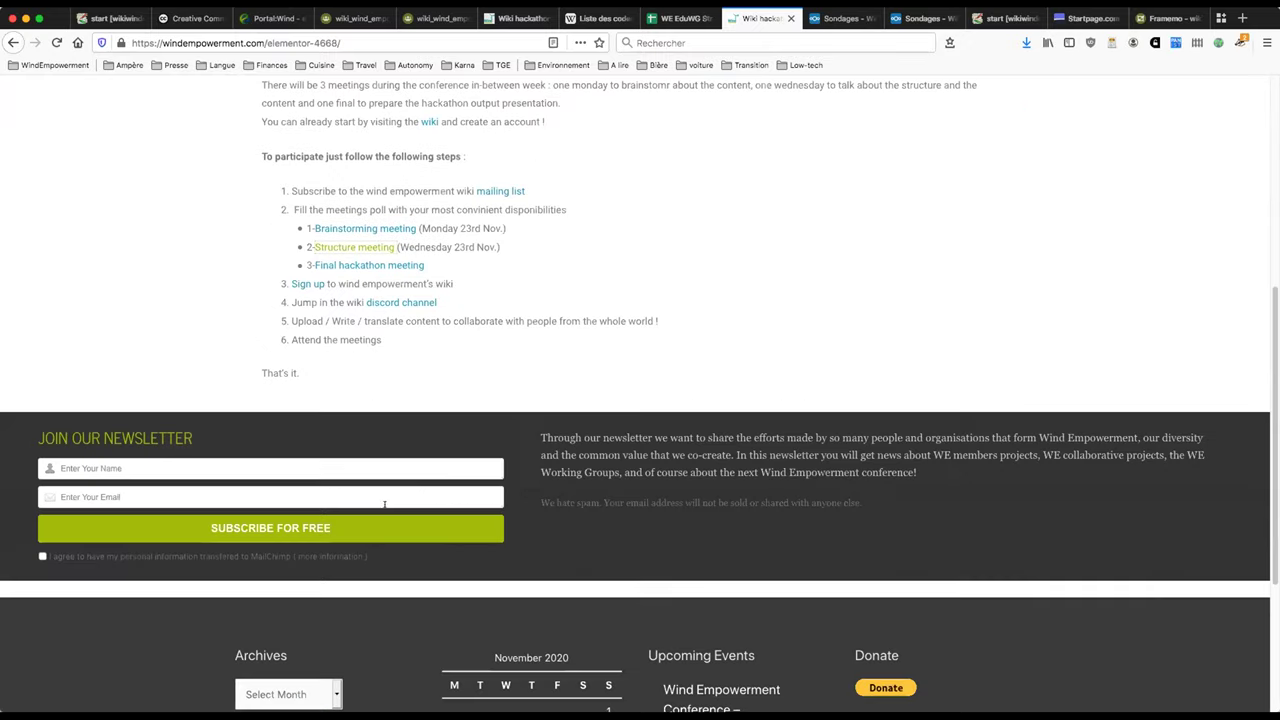
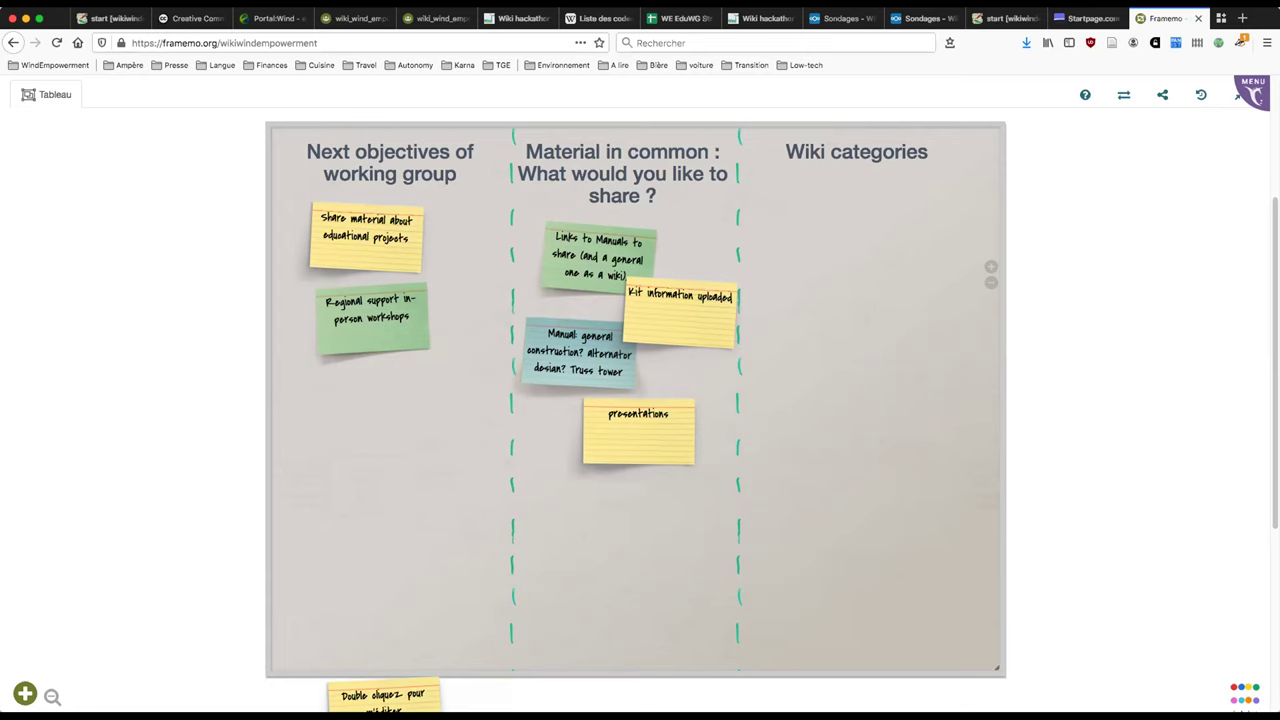
On the Framemo board, move the blank yellow note into the Wiki categories column and write "MA : decision process" on it
{"action": "left_click_drag", "start_coordinate": [439, 677], "coordinate": [835, 250]}
{"action": "double_click", "coordinate": [836, 250]}
{"action": "type", "text": "MA"}
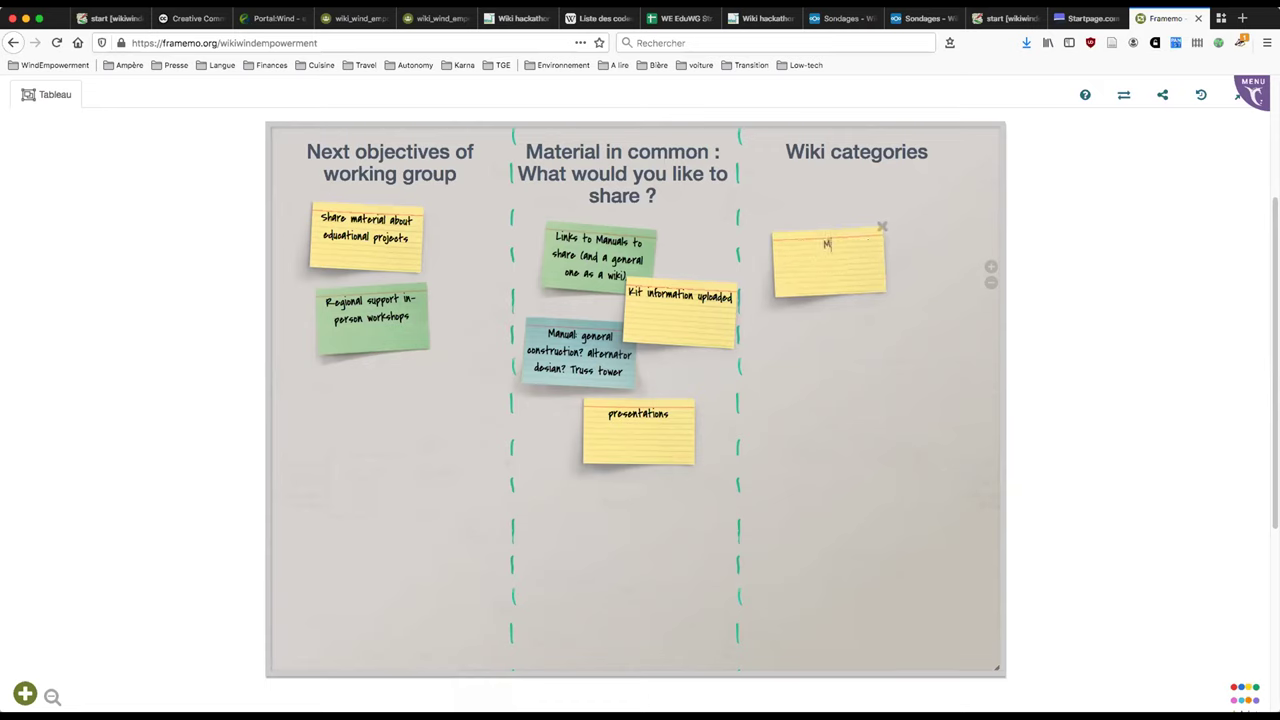
{"action": "type", "text": " : decisio"}
{"action": "type", "text": "n proc"}
{"action": "key", "text": "BackSpace"}
{"action": "key", "text": "BackSpace"}
{"action": "type", "text": "ocess"}
Rename the "Wiki categories" column to "Wiki content"
{"action": "double_click", "coordinate": [853, 148]}
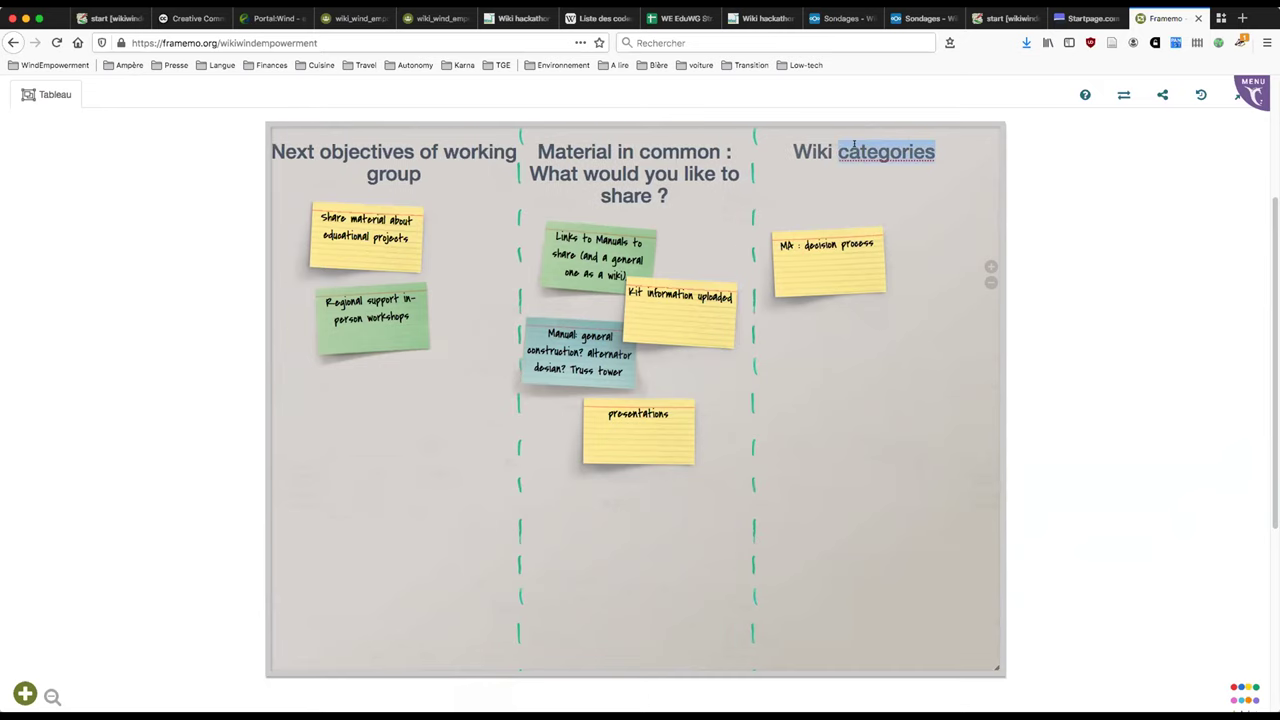
{"action": "type", "text": "content"}
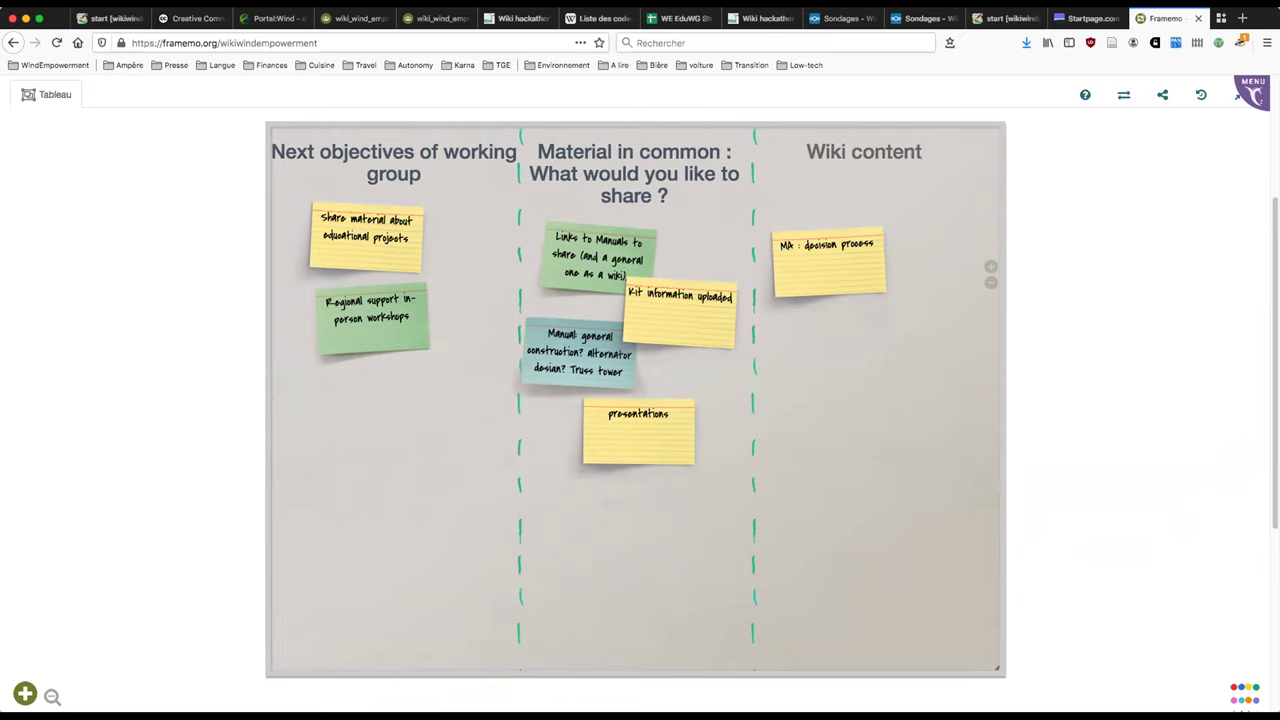
{"action": "left_click", "coordinate": [840, 244]}
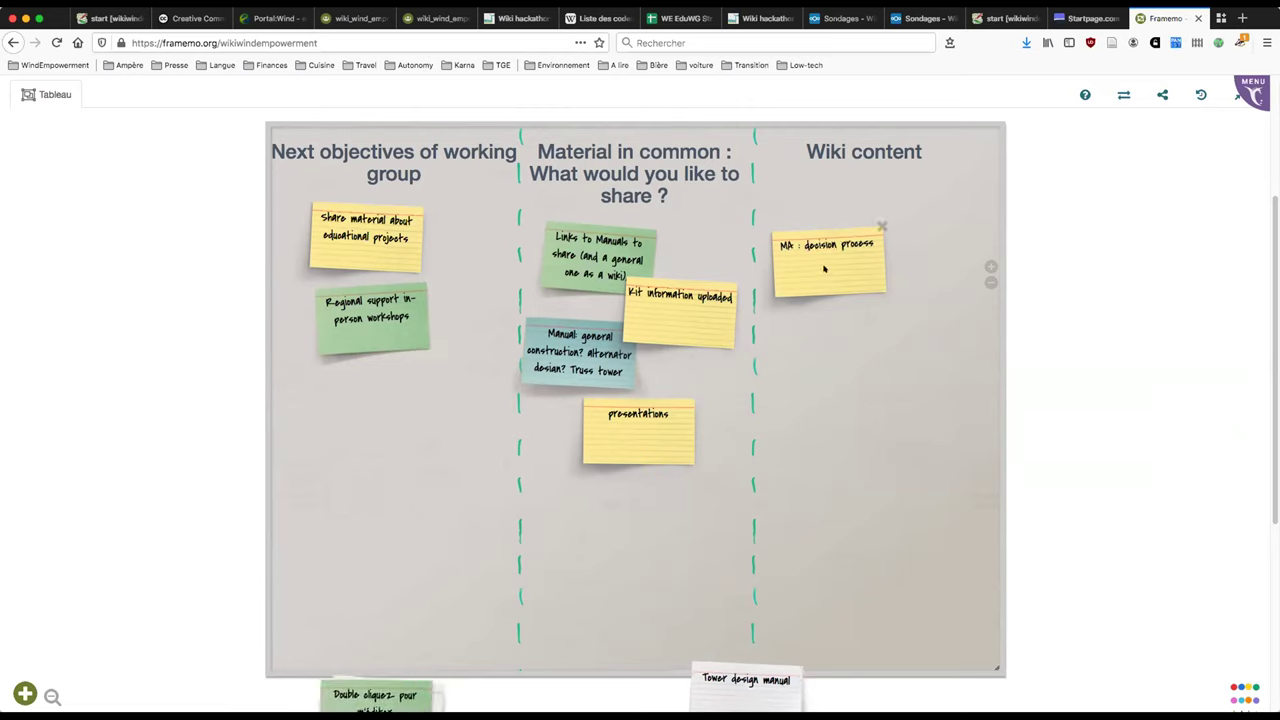
Move the decision process note higher in the Wiki content column and extend its text to "MA : decision process flowchart"
{"action": "left_click_drag", "start_coordinate": [824, 268], "coordinate": [818, 239]}
{"action": "double_click", "coordinate": [852, 214]}
{"action": "key", "text": "Right"}
{"action": "type", "text": "t"}
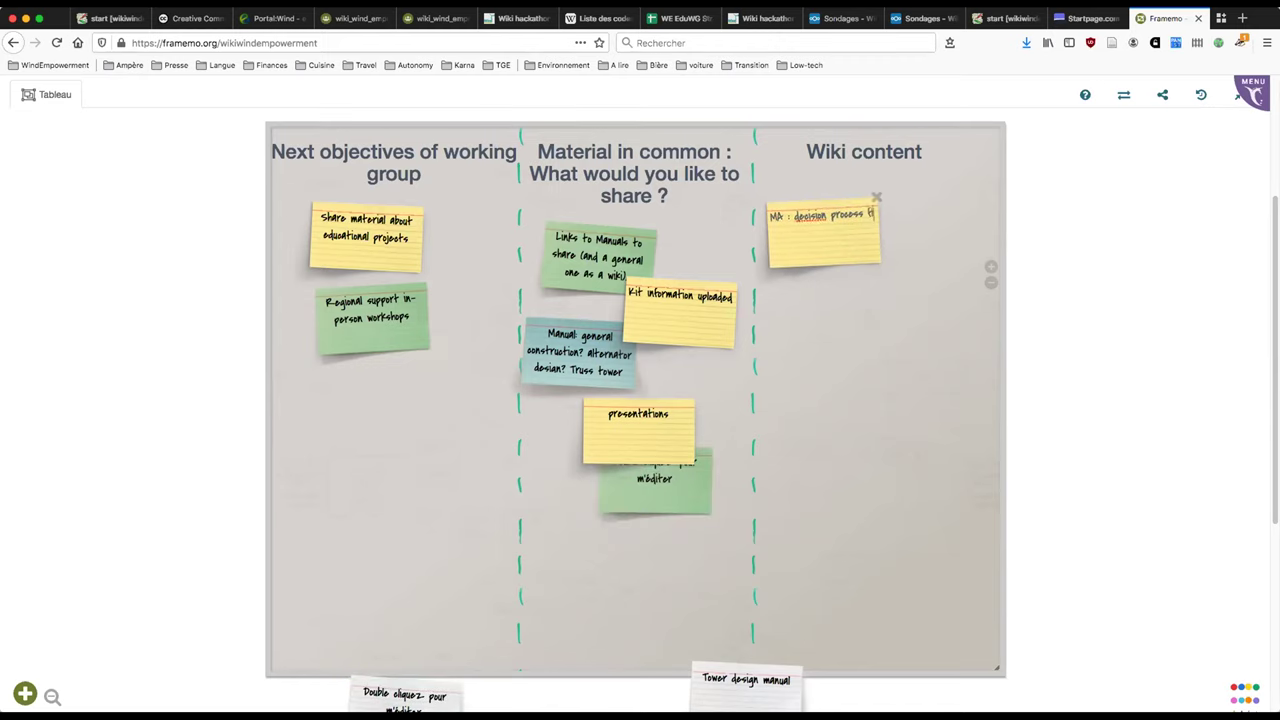
{"action": "type", "text": "lowchart"}
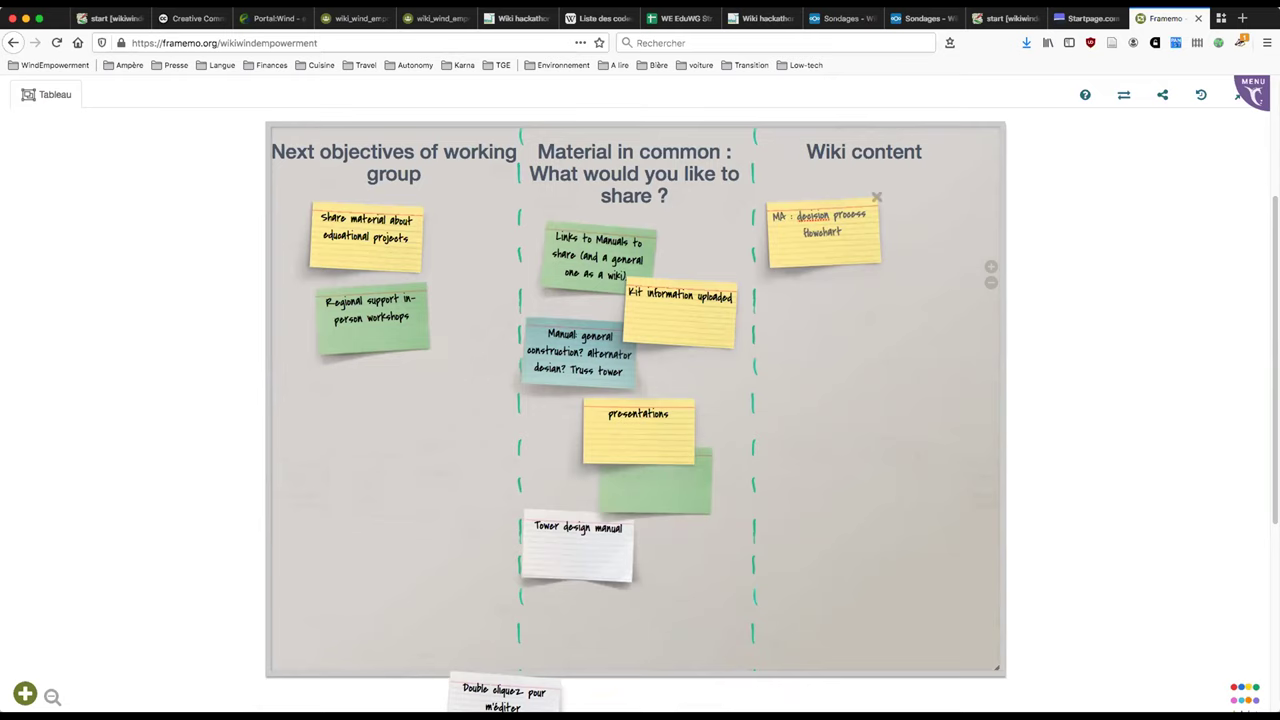
{"action": "left_click", "coordinate": [1039, 229]}
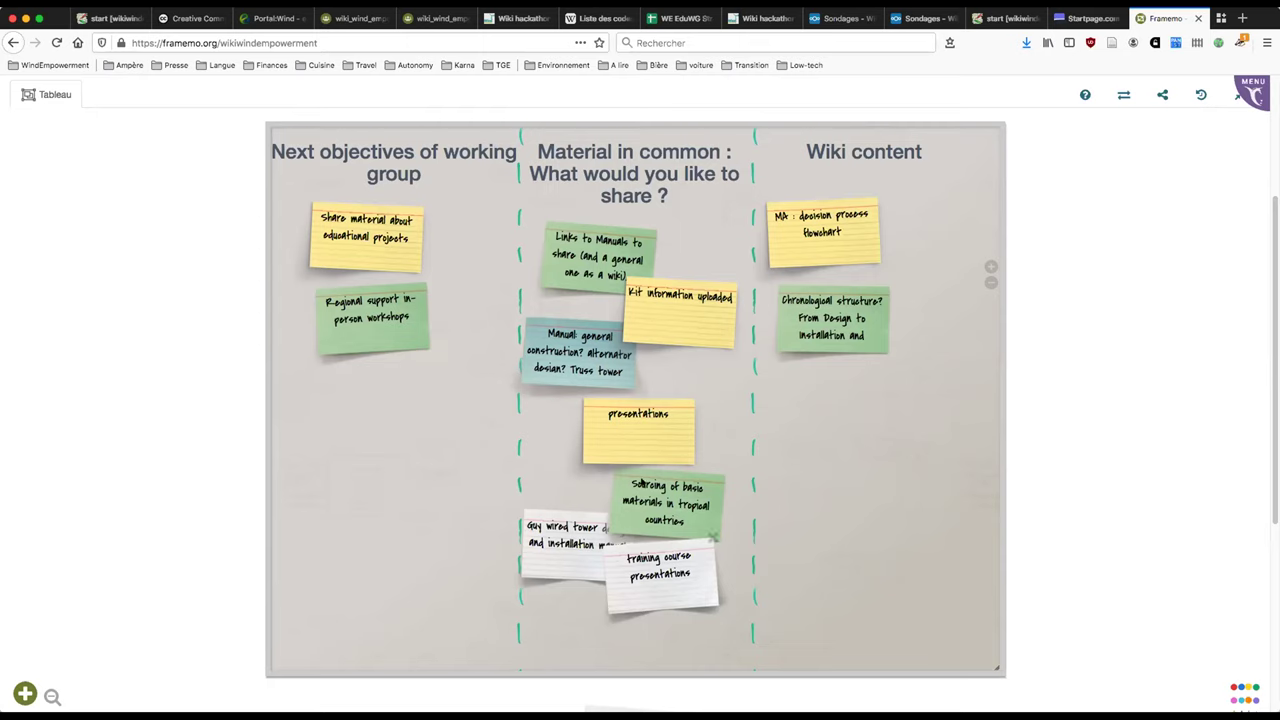
Group the white "training course presentations" note with the yellow "presentations" note in the Material in common column
{"action": "left_click_drag", "start_coordinate": [628, 572], "coordinate": [558, 450]}
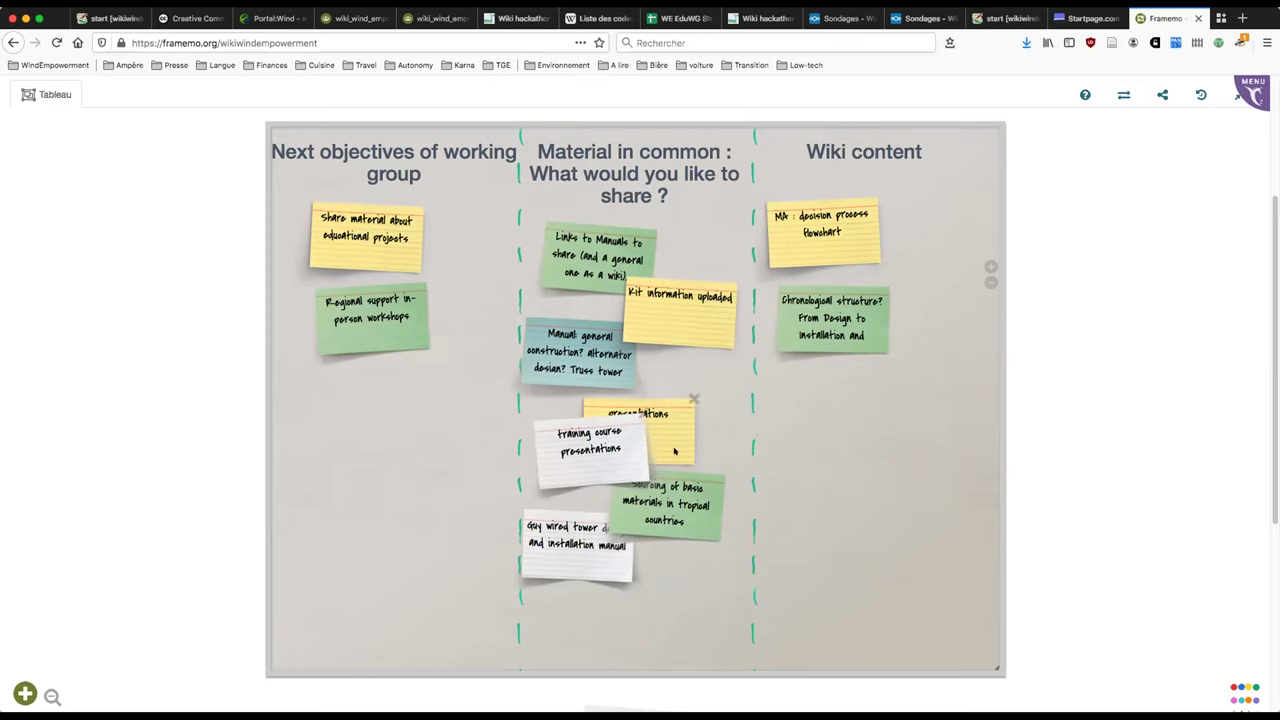
{"action": "left_click_drag", "start_coordinate": [677, 418], "coordinate": [675, 408]}
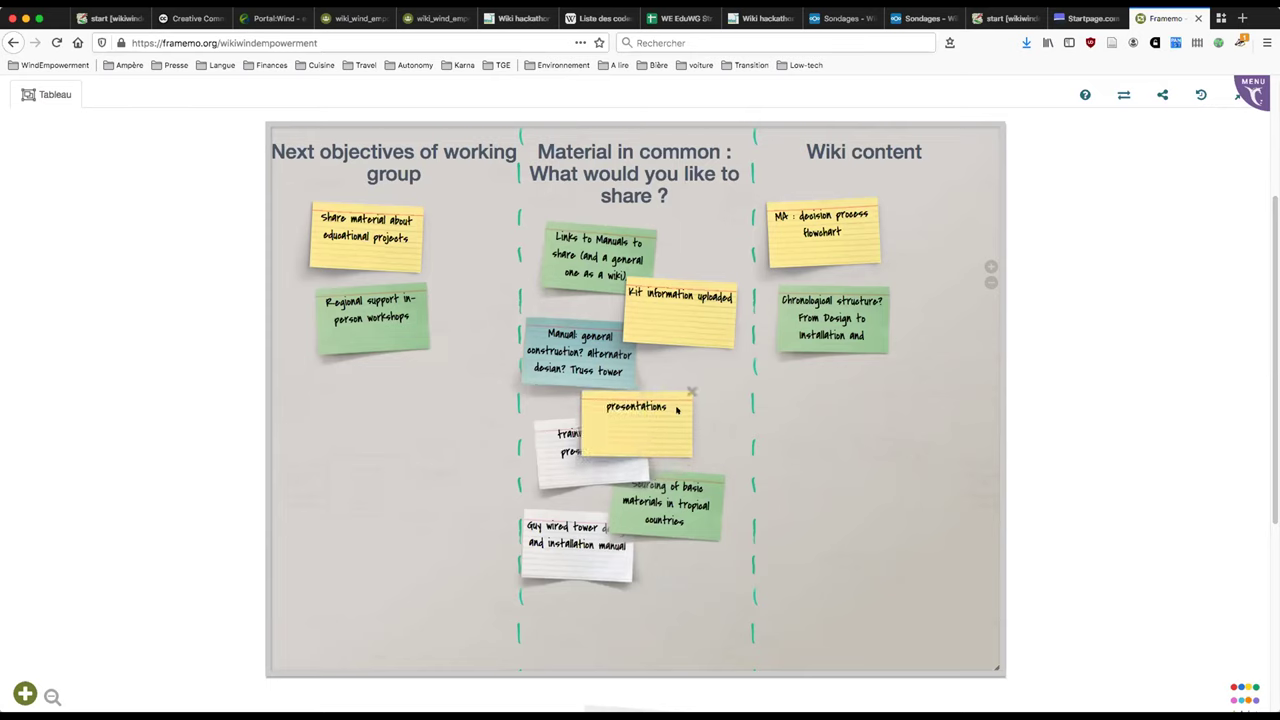
{"action": "left_click_drag", "start_coordinate": [590, 456], "coordinate": [583, 447]}
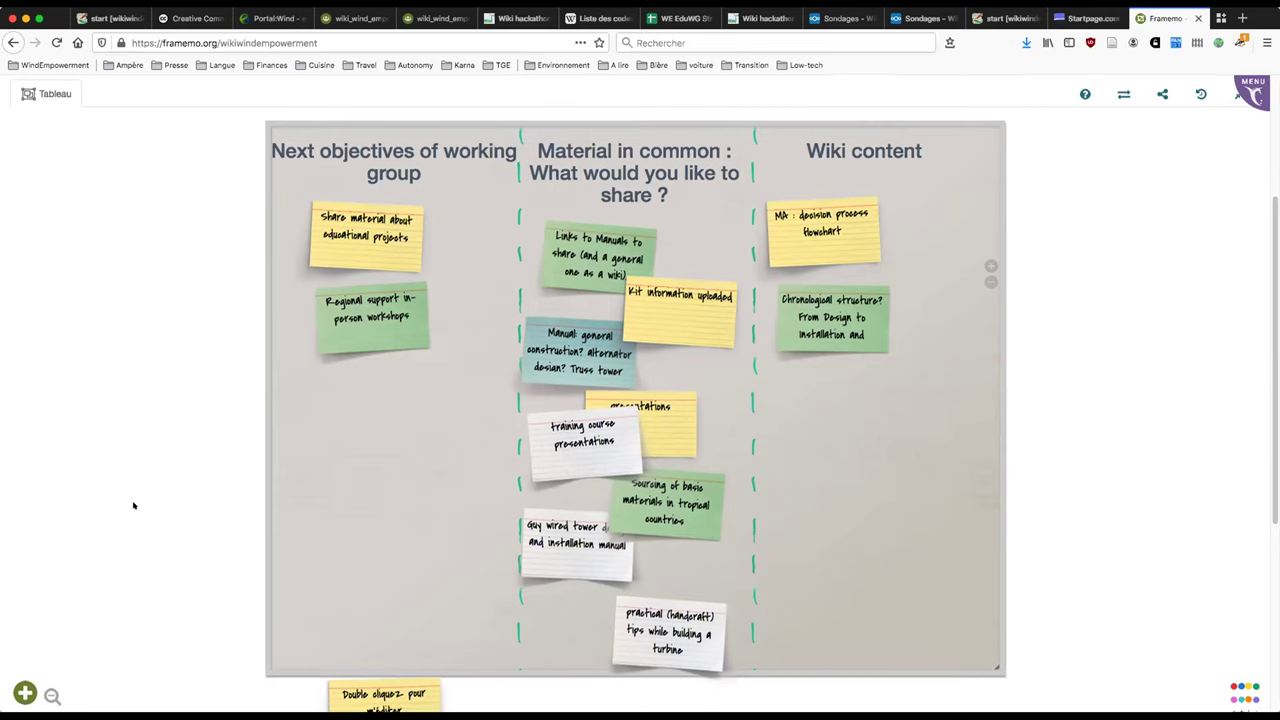
Enlarge the board downward to make room for more notes in all three columns
{"action": "scroll", "coordinate": [1028, 314], "scroll_direction": "down", "scroll_amount": 5}
{"action": "left_click_drag", "start_coordinate": [996, 318], "coordinate": [1009, 449]}
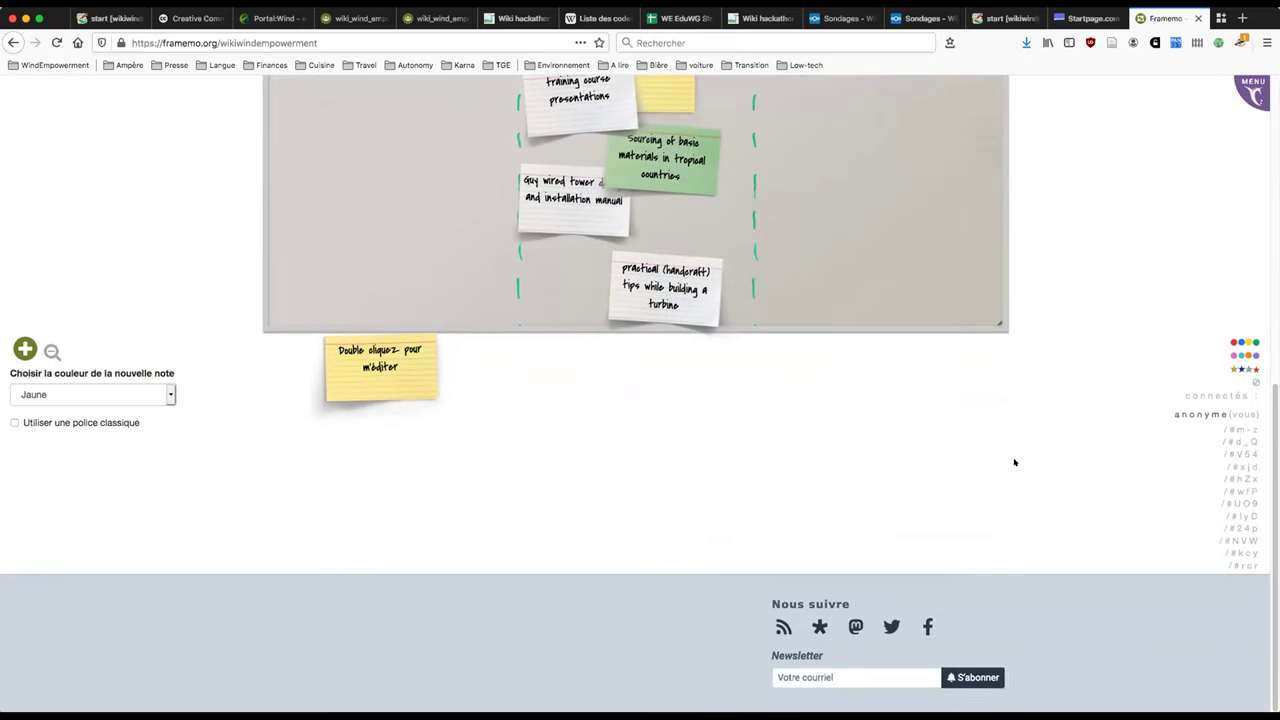
{"action": "left_click_drag", "start_coordinate": [989, 347], "coordinate": [974, 700]}
{"action": "scroll", "coordinate": [438, 381], "scroll_direction": "down", "scroll_amount": 2}
{"action": "scroll", "coordinate": [438, 380], "scroll_direction": "up", "scroll_amount": 6}
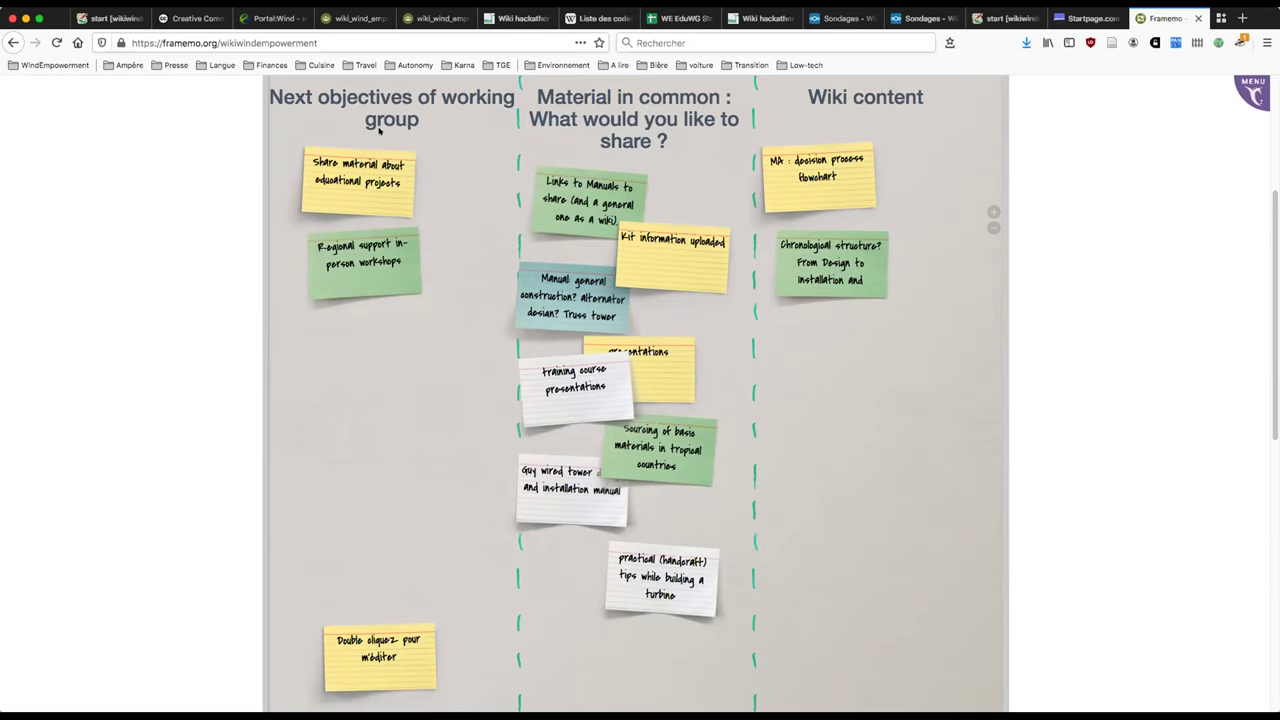
Review the notes across all three columns of the enlarged board and check the area below it for new notes
{"action": "scroll", "coordinate": [314, 323], "scroll_direction": "down", "scroll_amount": 3}
{"action": "scroll", "coordinate": [314, 344], "scroll_direction": "up", "scroll_amount": 2}
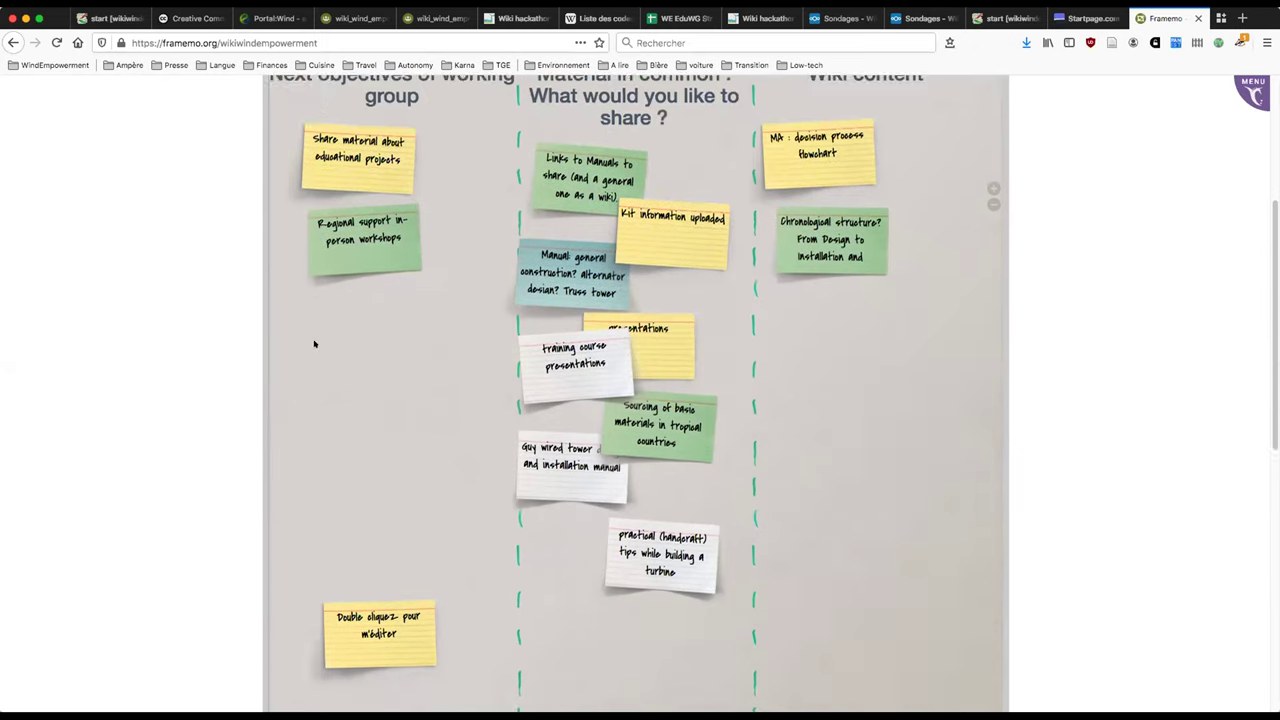
{"action": "scroll", "coordinate": [314, 344], "scroll_direction": "up", "scroll_amount": 6}
{"action": "scroll", "coordinate": [240, 409], "scroll_direction": "down", "scroll_amount": 15}
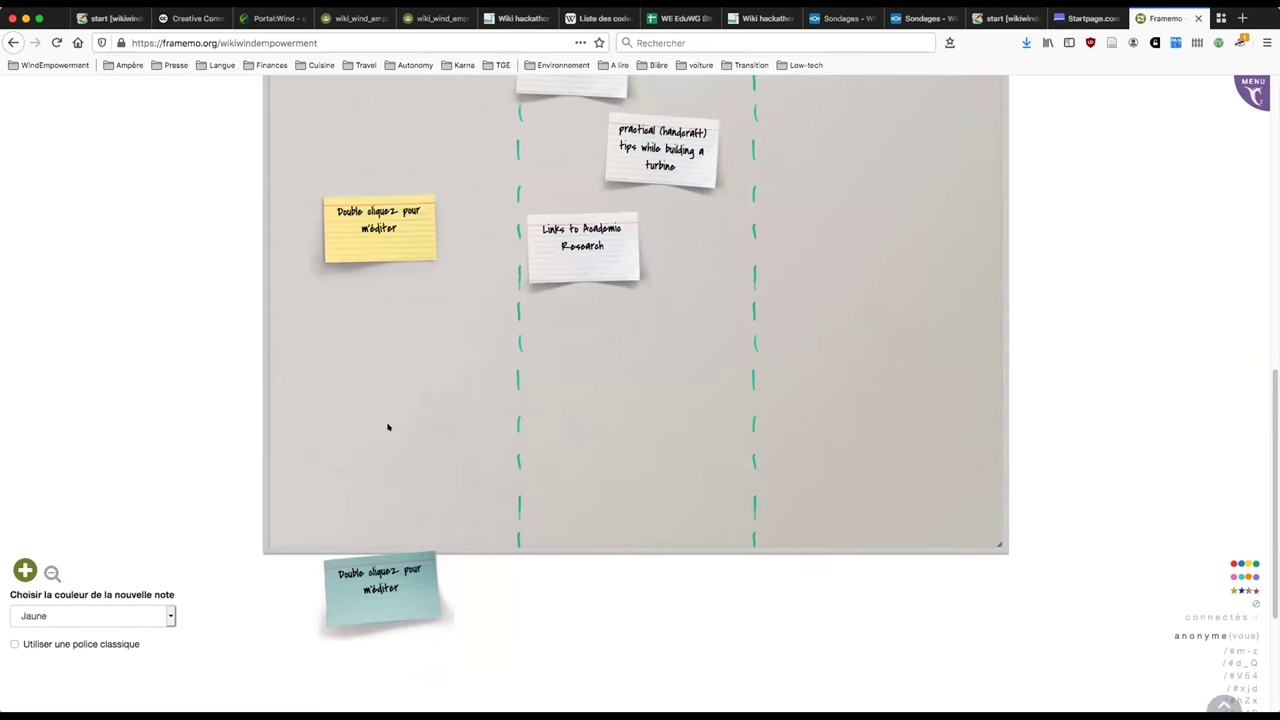
{"action": "scroll", "coordinate": [407, 416], "scroll_direction": "up", "scroll_amount": 10}
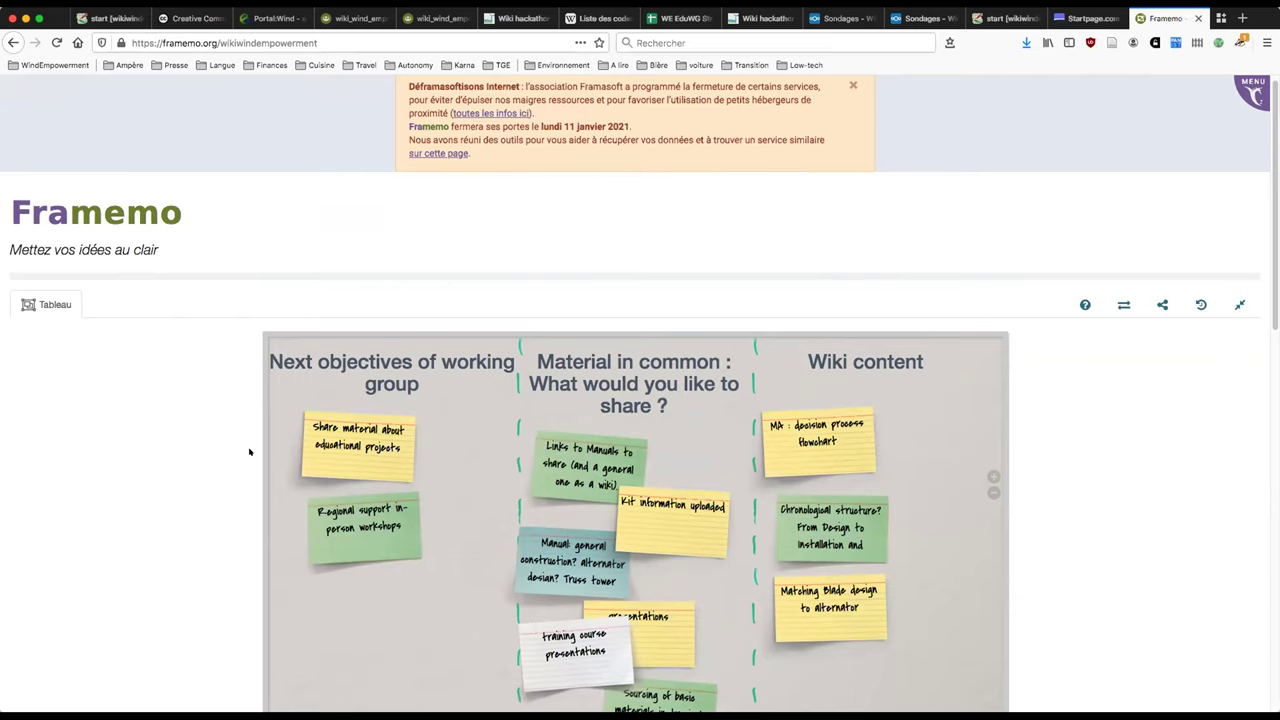
{"action": "scroll", "coordinate": [250, 452], "scroll_direction": "down", "scroll_amount": 3}
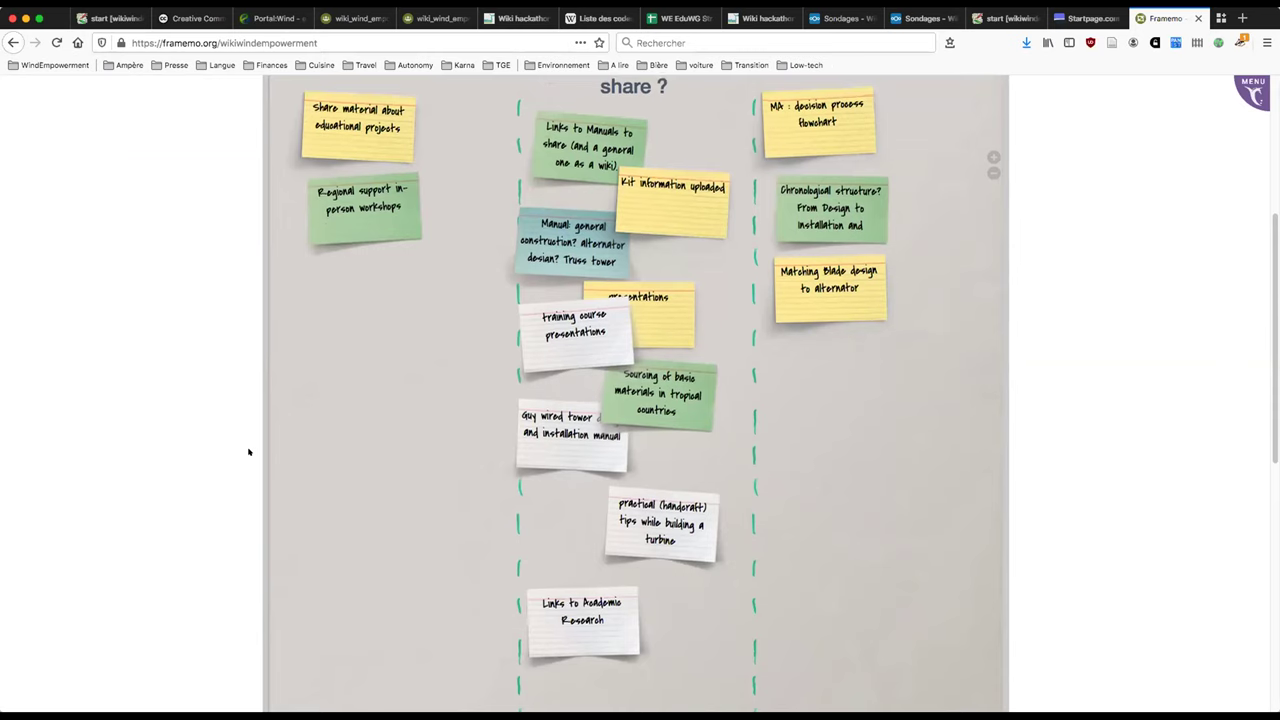
{"action": "scroll", "coordinate": [249, 452], "scroll_direction": "up", "scroll_amount": 1}
{"action": "scroll", "coordinate": [249, 452], "scroll_direction": "up", "scroll_amount": 1}
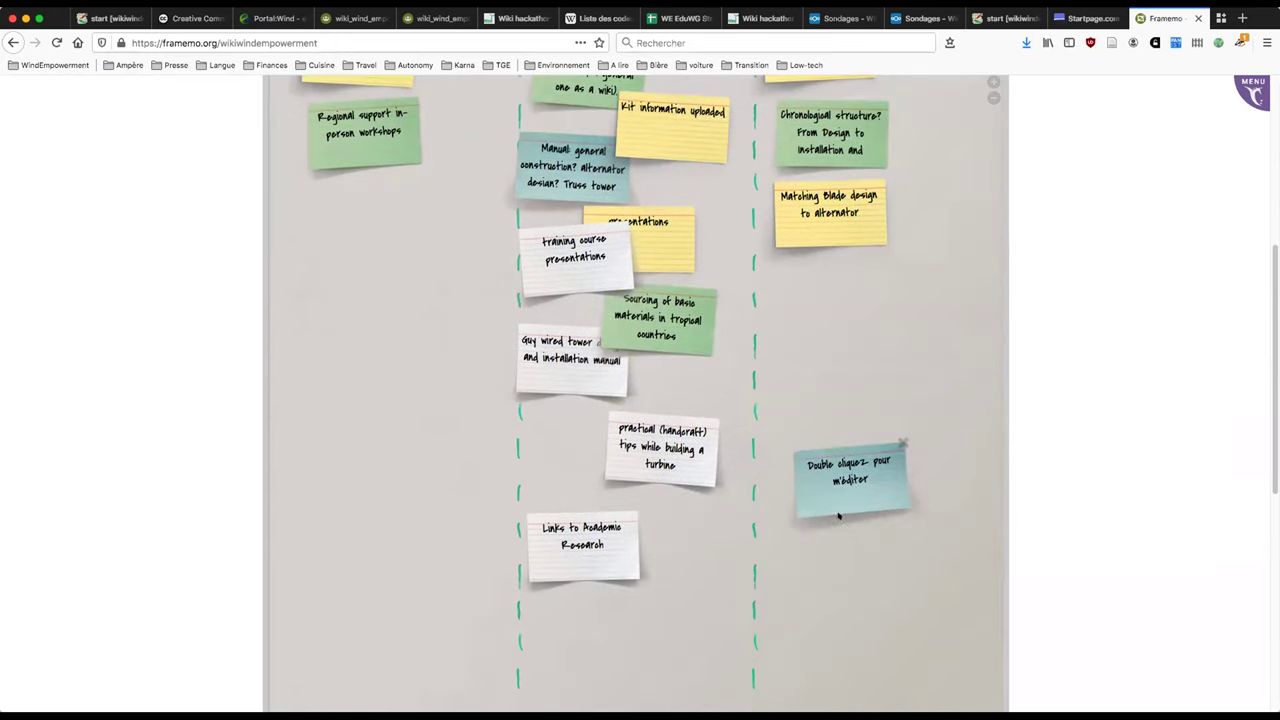
{"action": "scroll", "coordinate": [480, 549], "scroll_direction": "down", "scroll_amount": 8}
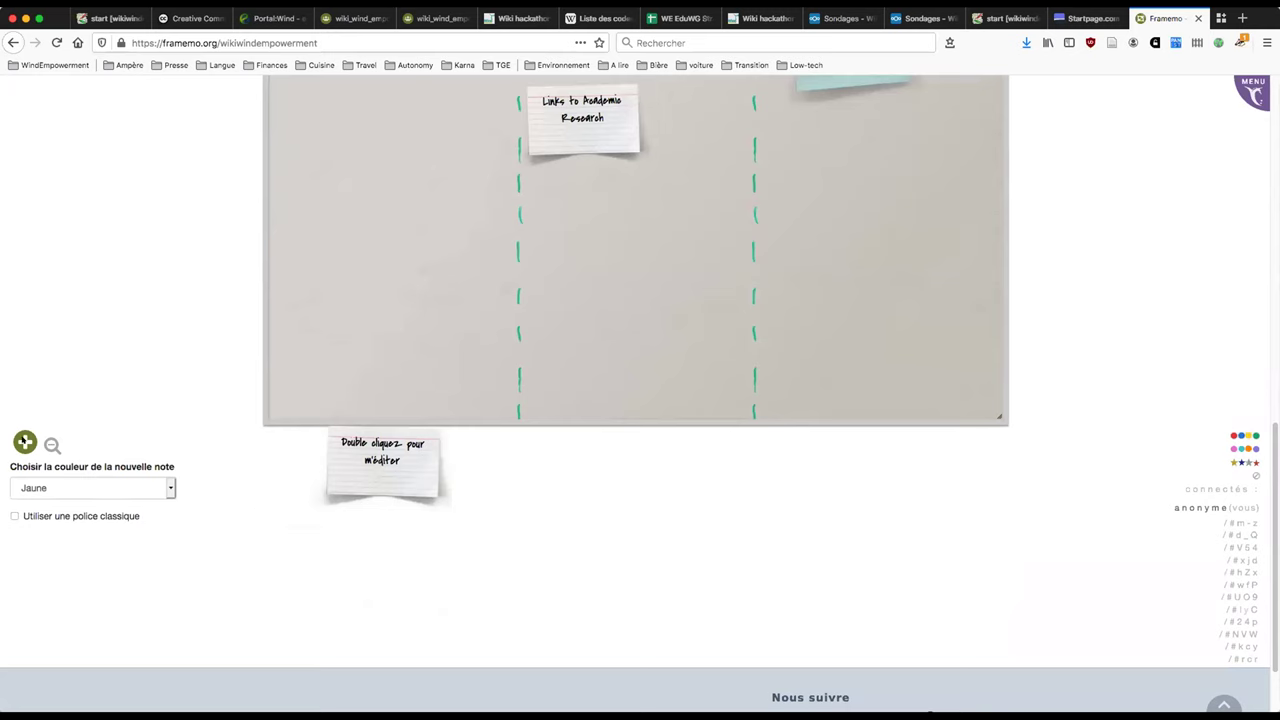
{"action": "scroll", "coordinate": [345, 367], "scroll_direction": "up", "scroll_amount": 3}
{"action": "scroll", "coordinate": [345, 367], "scroll_direction": "up", "scroll_amount": 9}
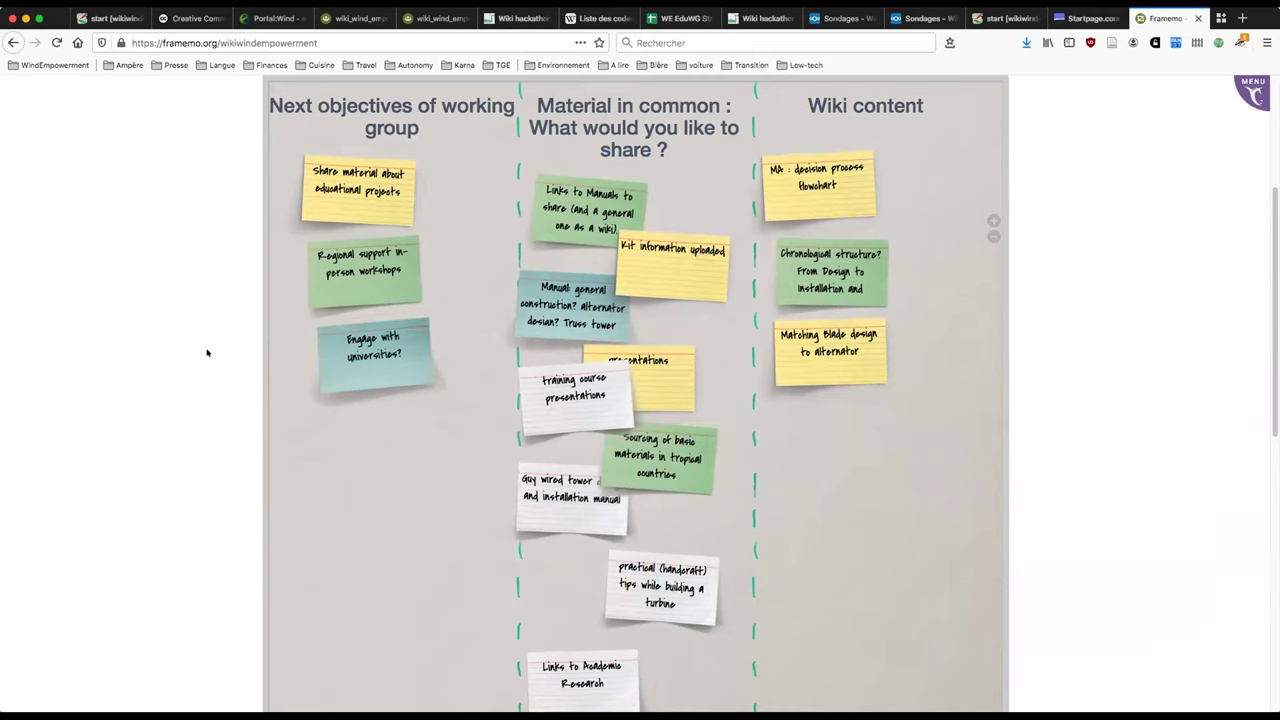
{"action": "scroll", "coordinate": [207, 352], "scroll_direction": "down", "scroll_amount": 1}
{"action": "scroll", "coordinate": [207, 352], "scroll_direction": "up", "scroll_amount": 2}
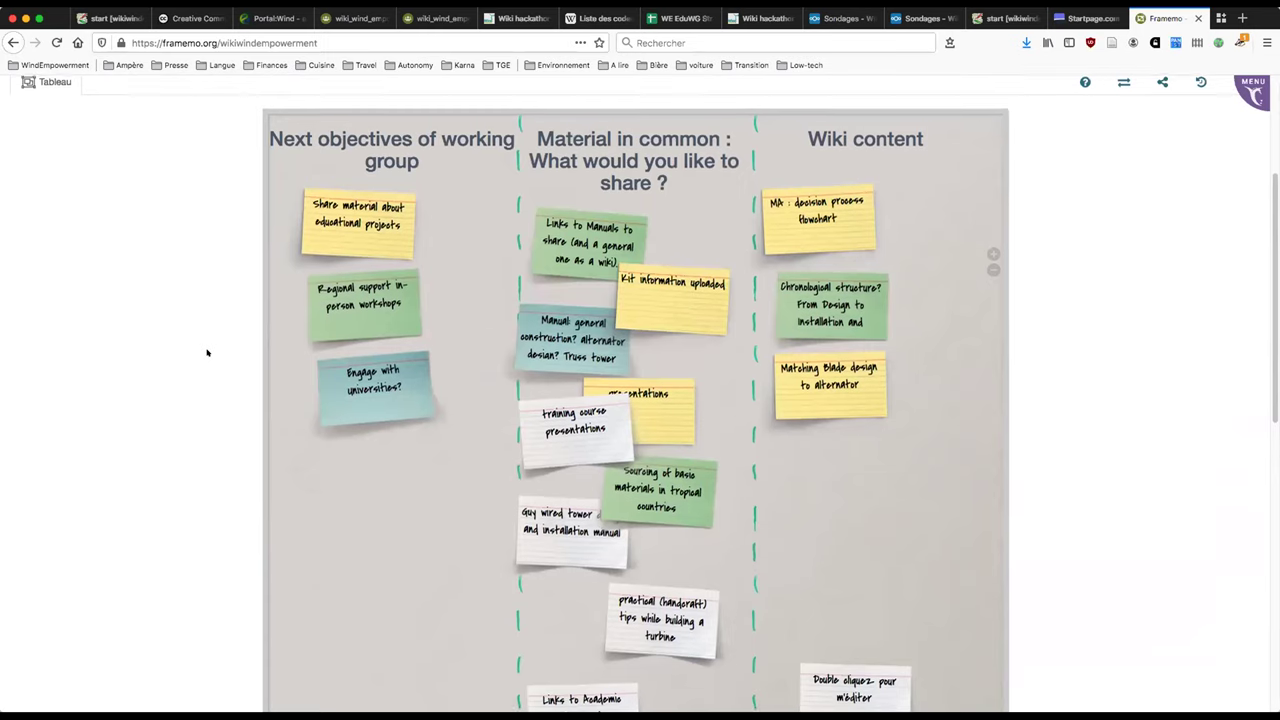